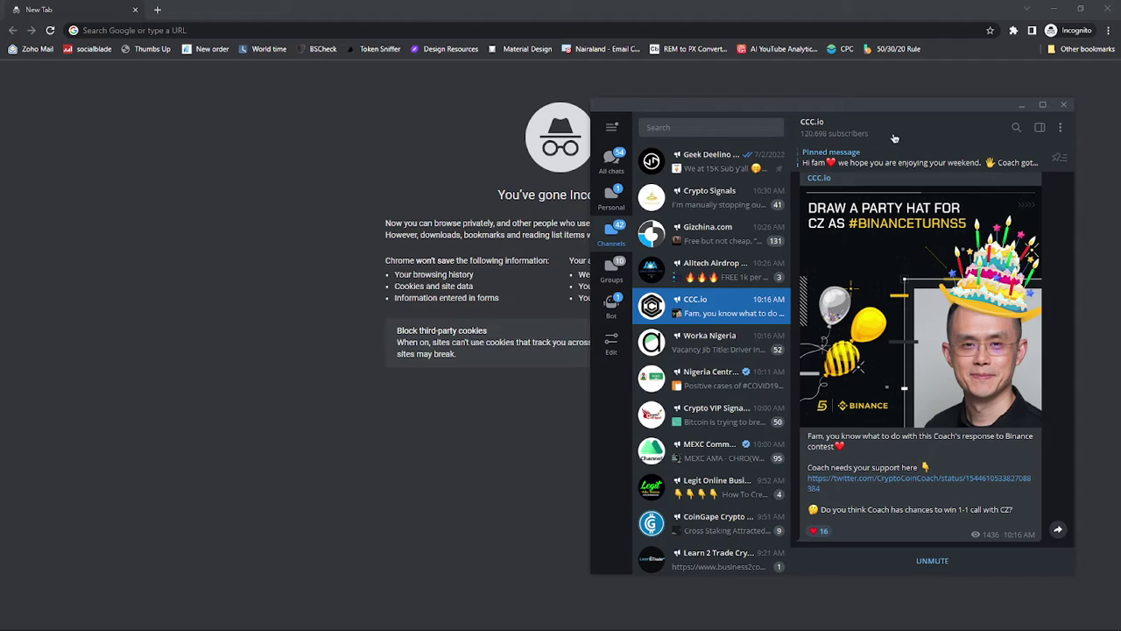
Step: Step through Worka Nigeria, Gizchina.com, Alitech Airdrop Alert and Crypto VIP Signal™, then open Geek Deelino YT
key("ctrl+Tab")
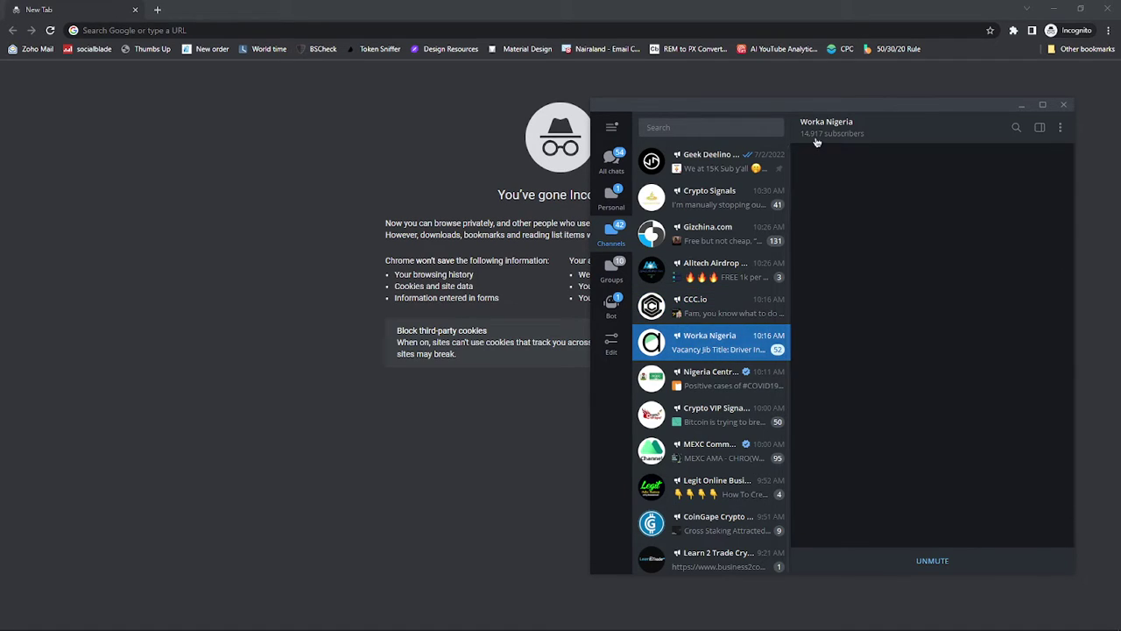
key("ctrl+shift+Tab")
key("ctrl+shift+Tab")
key("ctrl+shift+Tab")
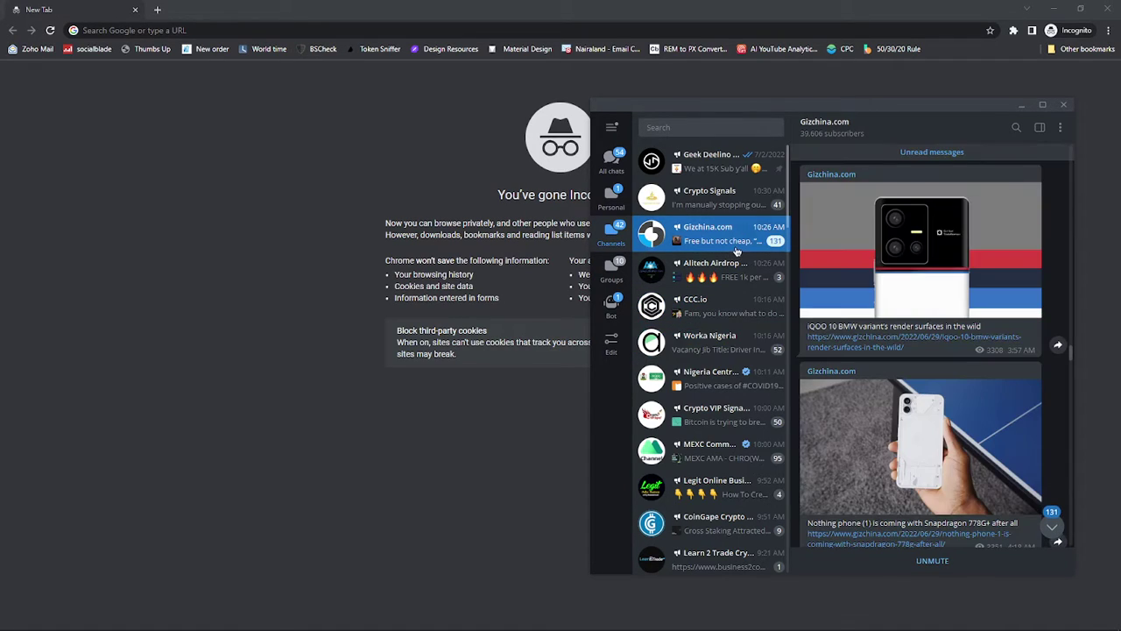
key("ctrl+Tab")
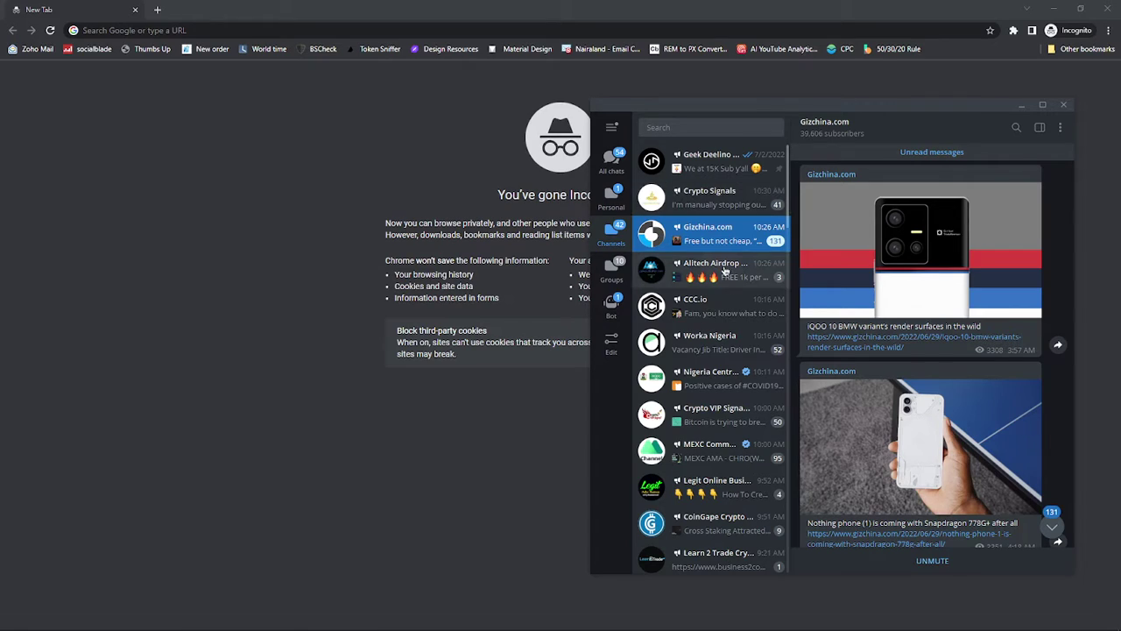
left_click(722, 350)
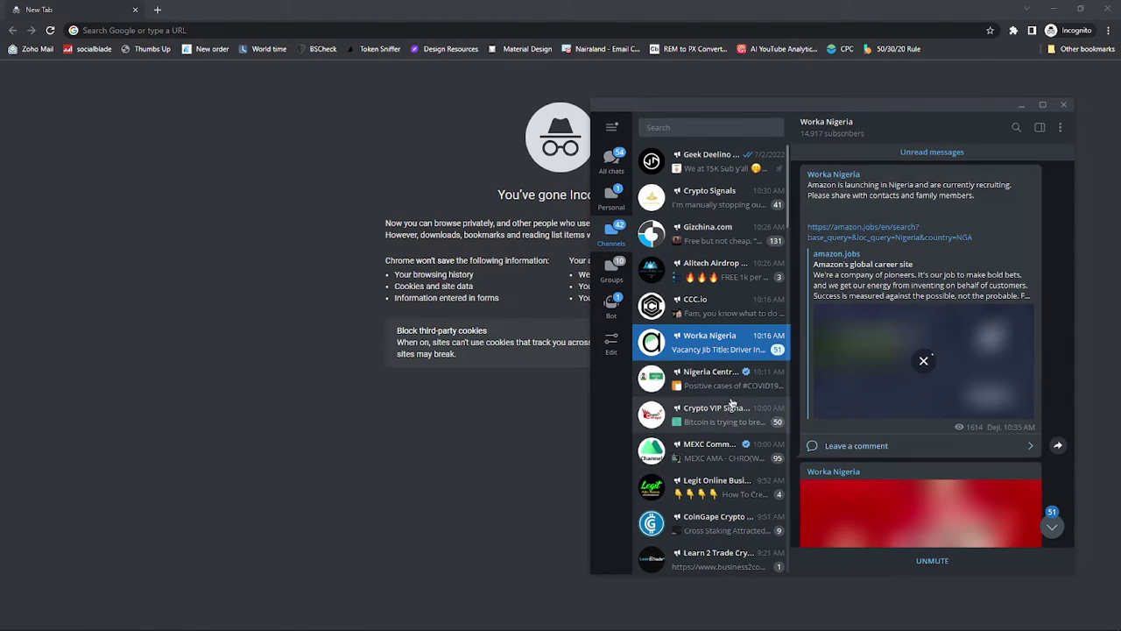
key("ctrl+Tab")
key("ctrl+Tab")
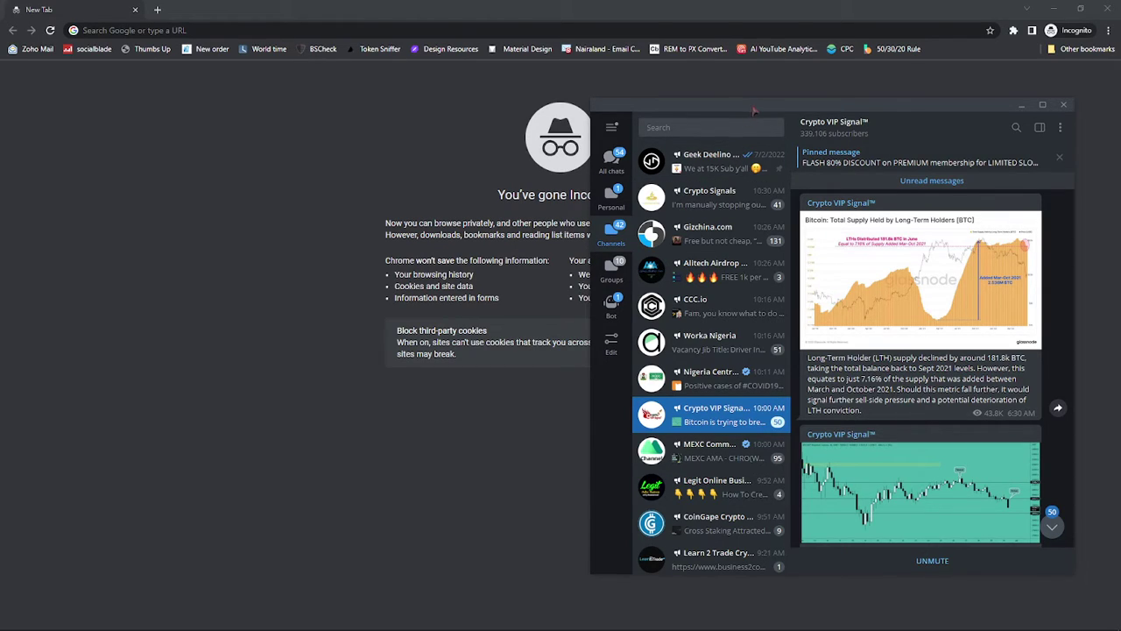
left_click(711, 169)
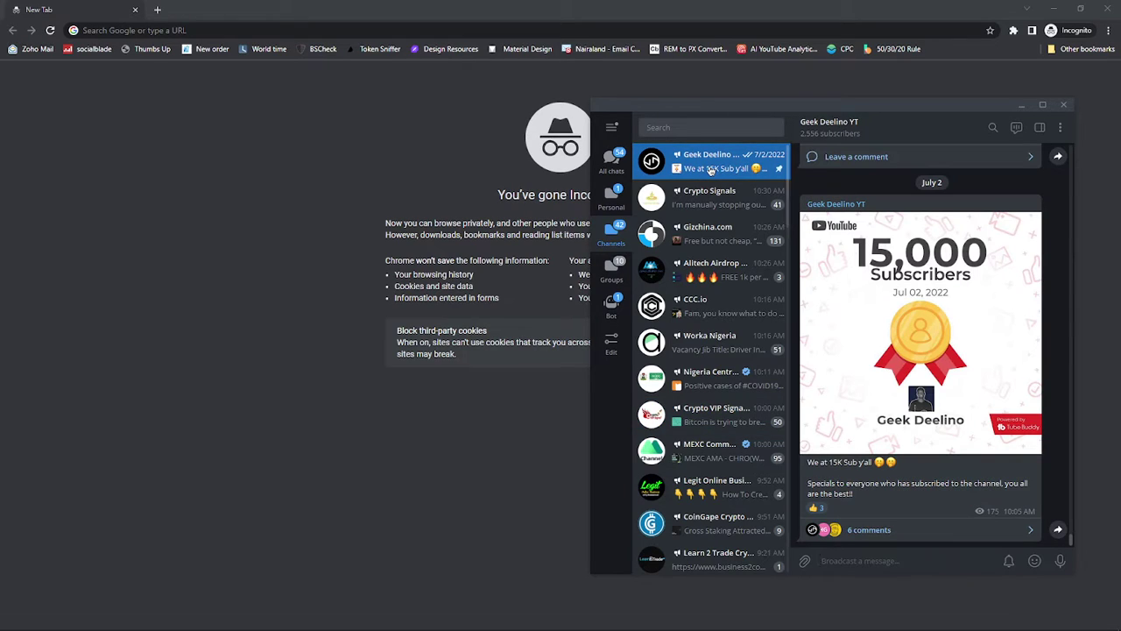
Step: Alternate between the Worka Nigeria and Geek Deelino YT channels, finishing on Worka Nigeria
left_click(740, 349)
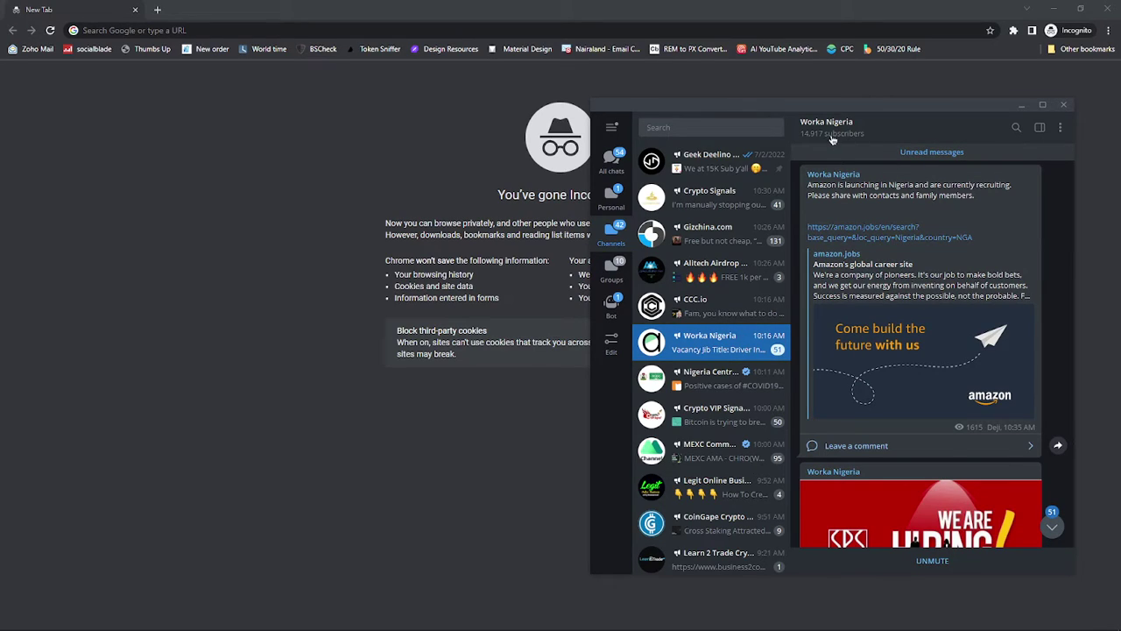
left_click(731, 164)
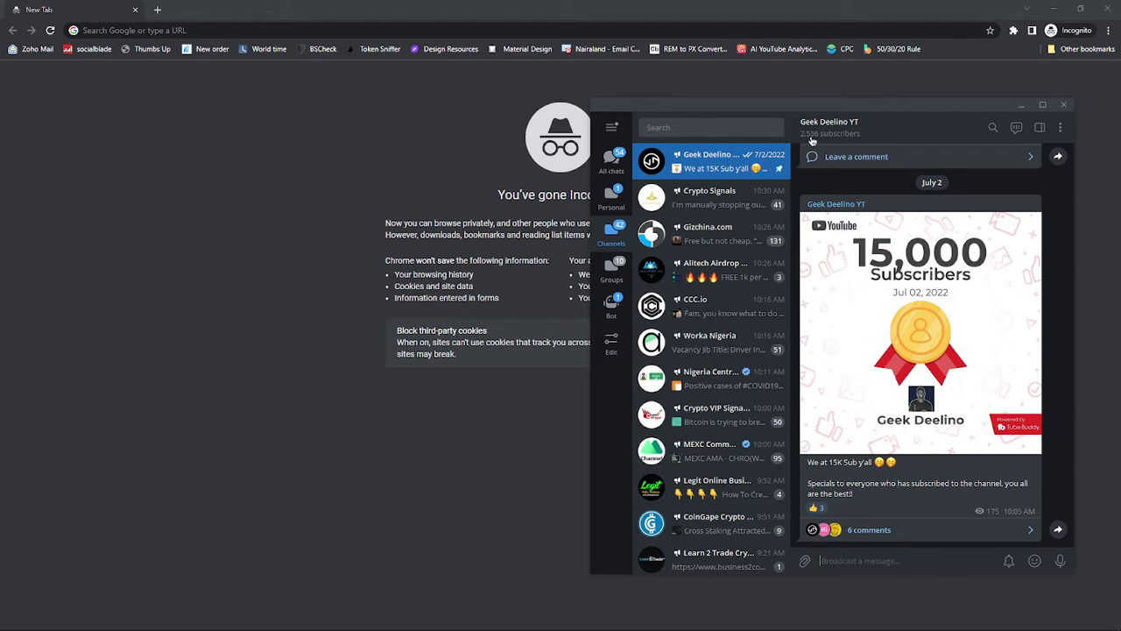
left_click(732, 342)
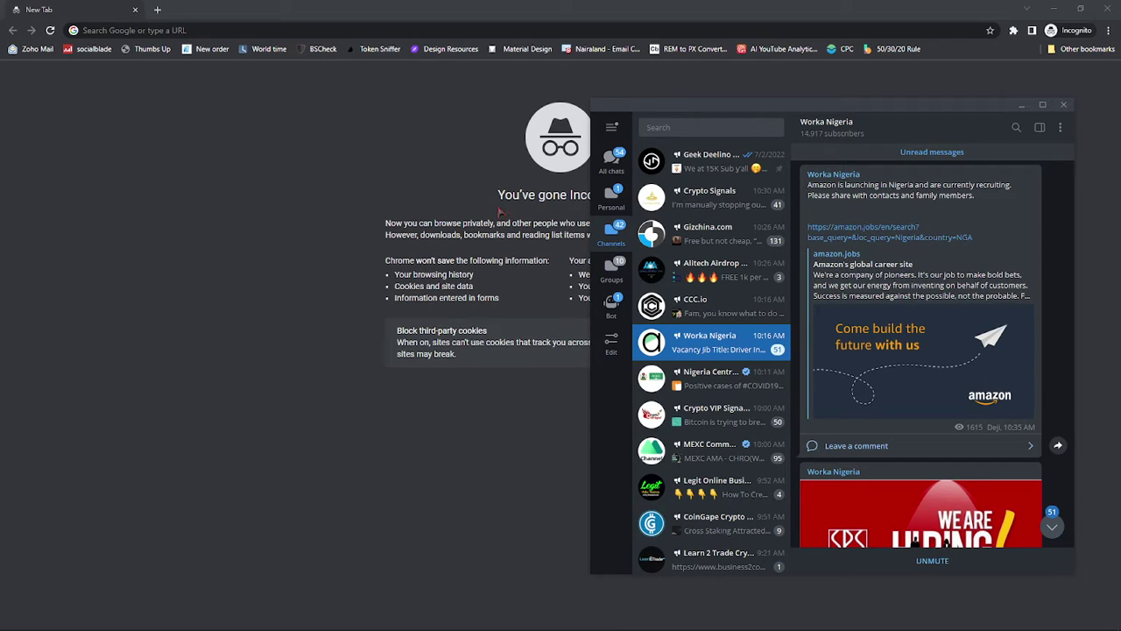
Step: Enter 'adsly' in Chrome's address bar and go to the Adsly for publishers page
left_click(408, 30)
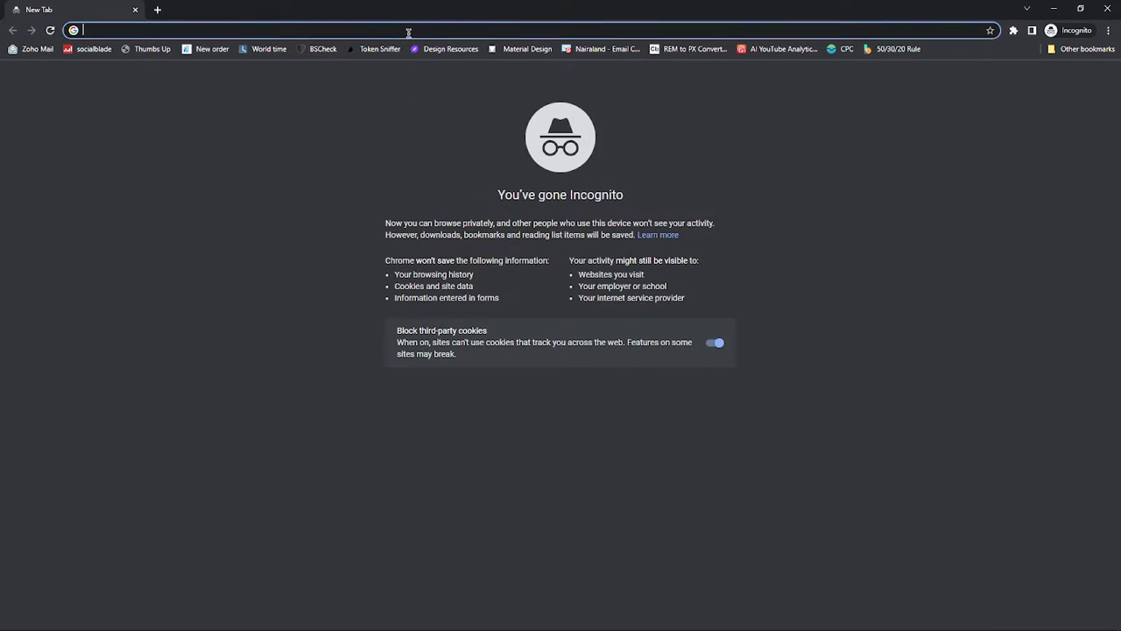
type("ad")
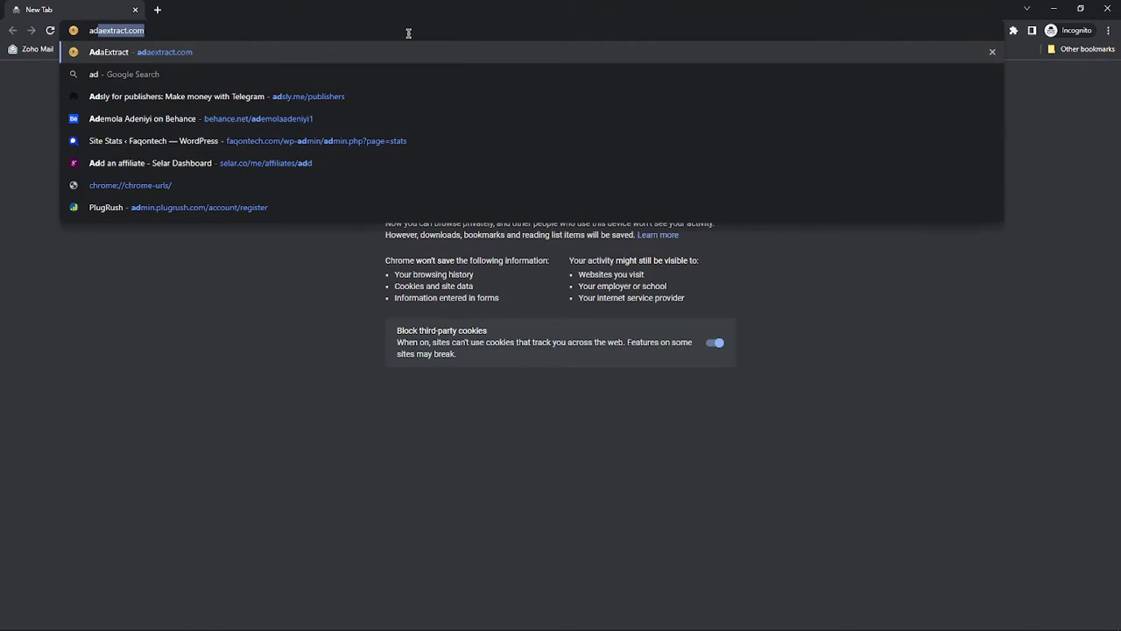
type("sly")
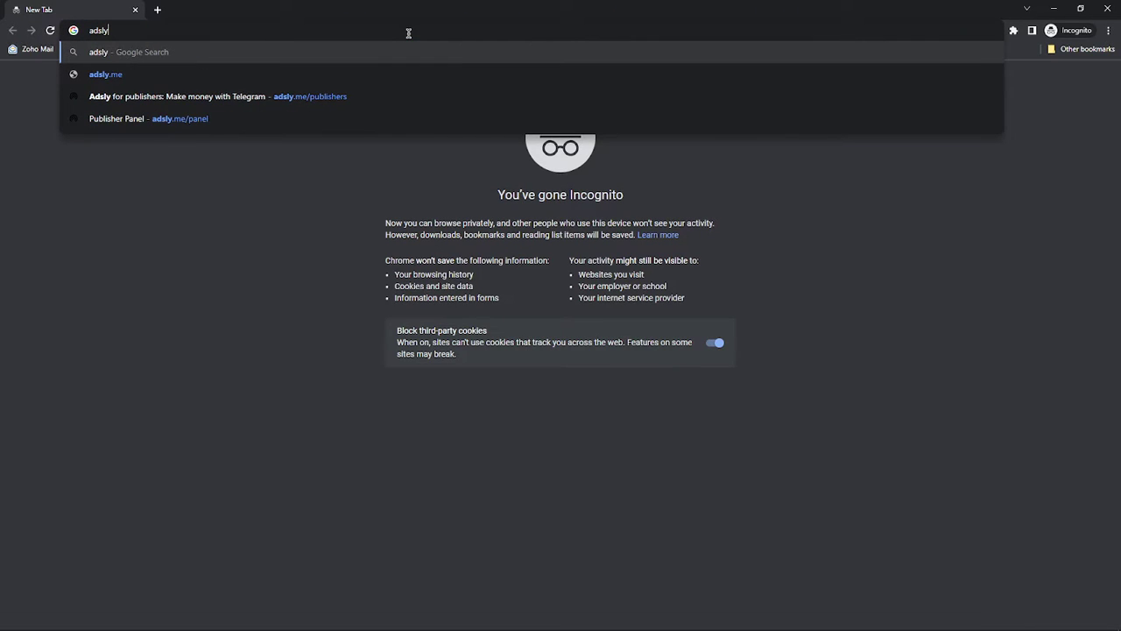
left_click(382, 105)
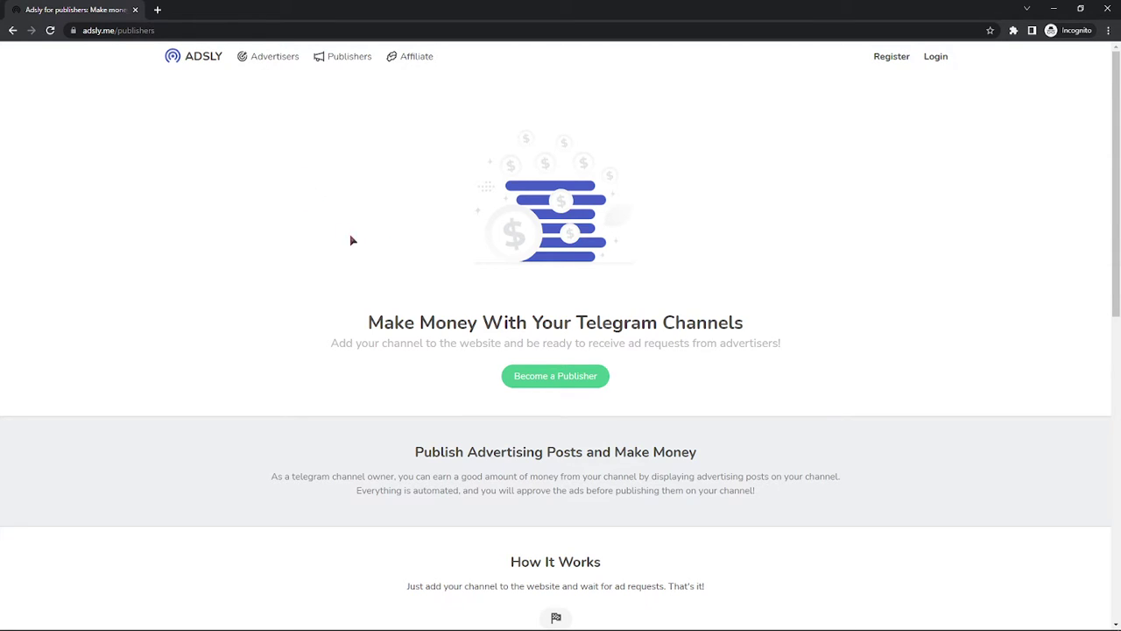
Step: Highlight the 'Make Money With Your Telegram Channels' heading, then start Become a Publisher registration
left_click_drag(367, 321, 790, 333)
left_click(790, 333)
left_click(554, 385)
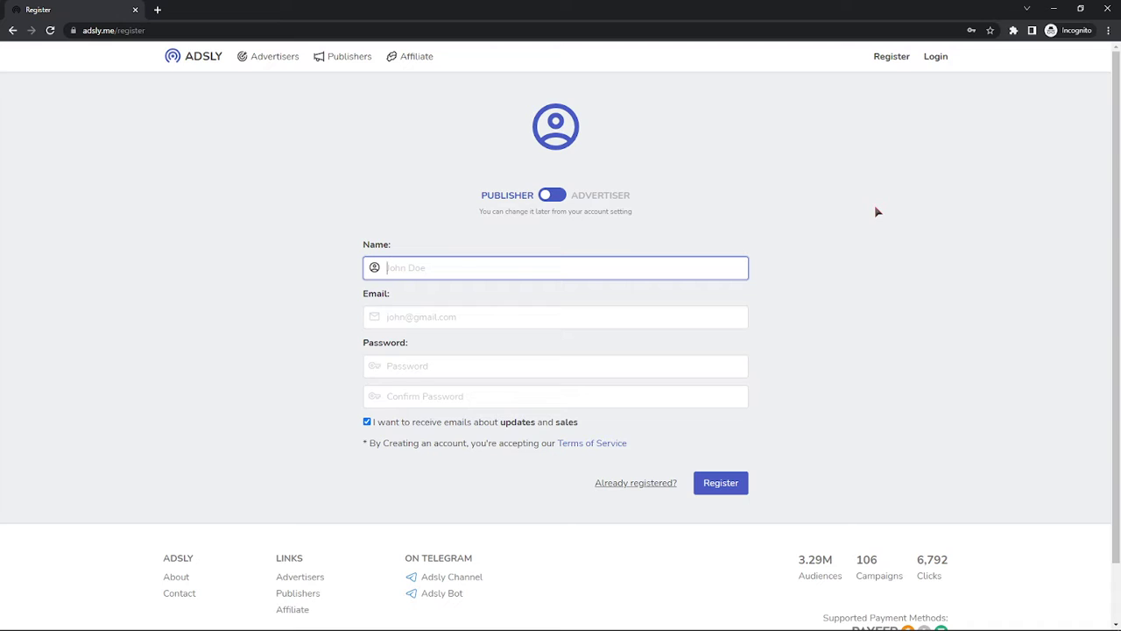
Step: Close the incognito window, bring up the Adsly dashboard, and show Telegram's Bot folder
left_click(1107, 7)
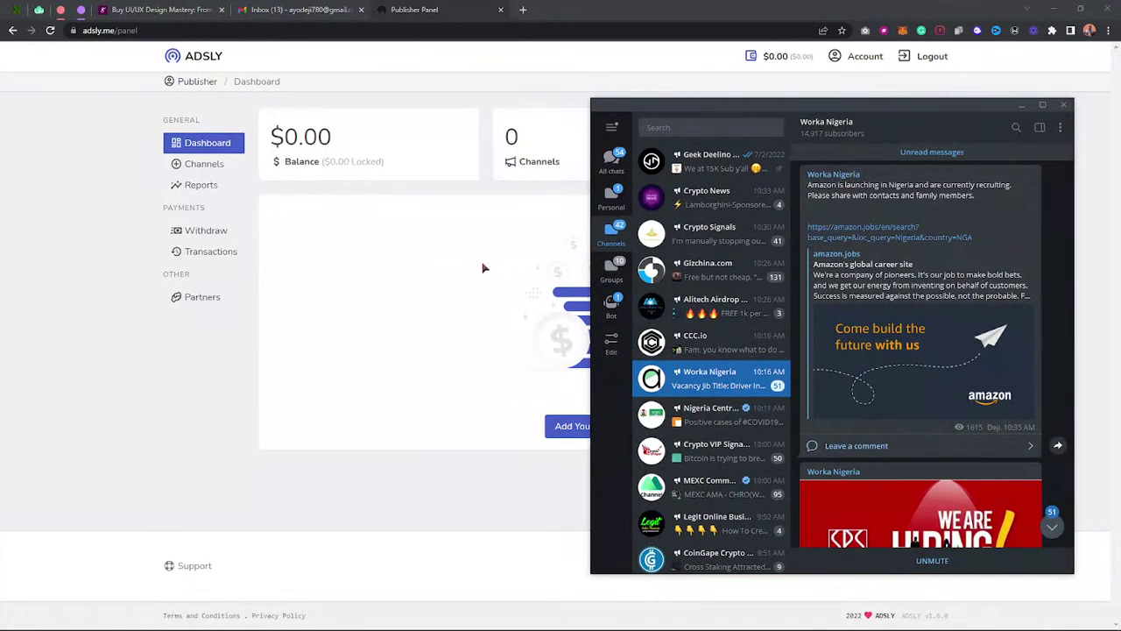
left_click(473, 229)
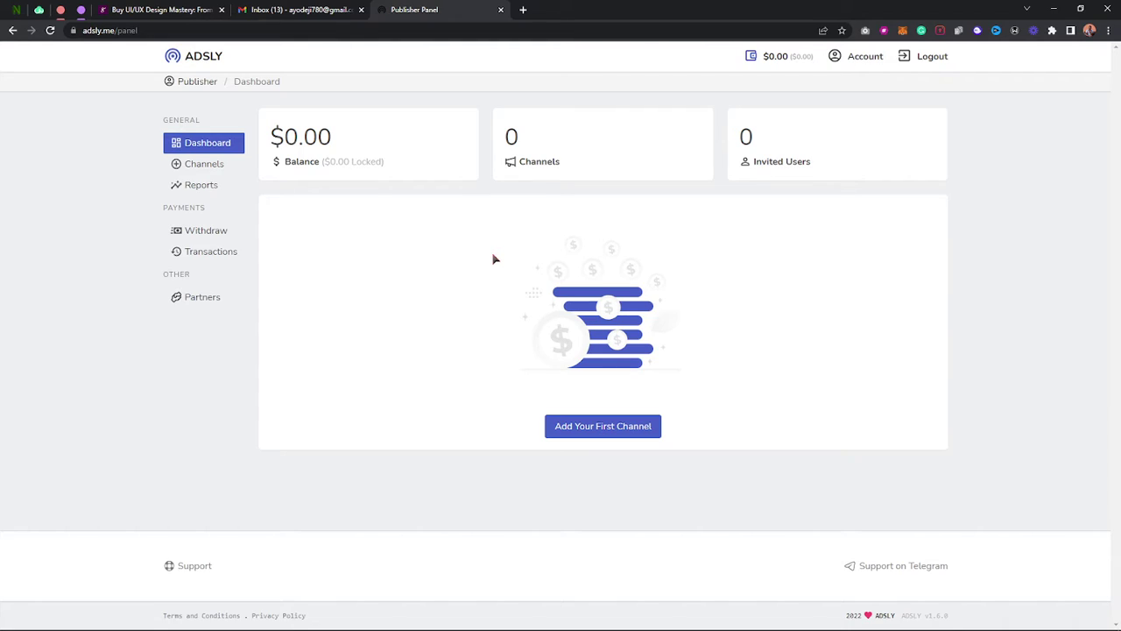
left_click(716, 618)
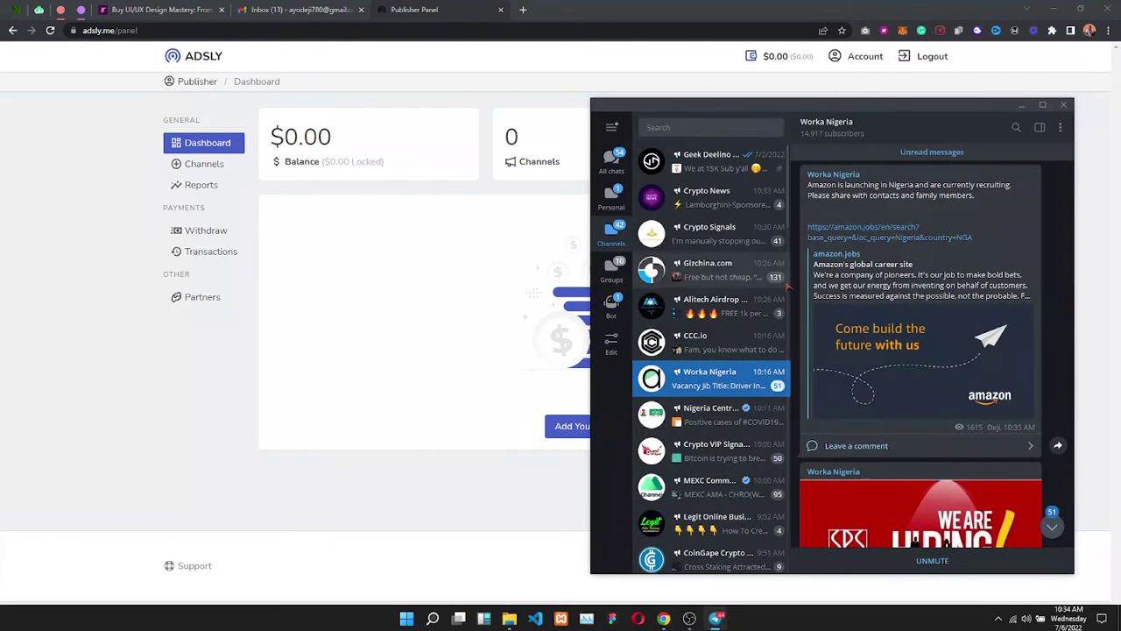
left_click(611, 304)
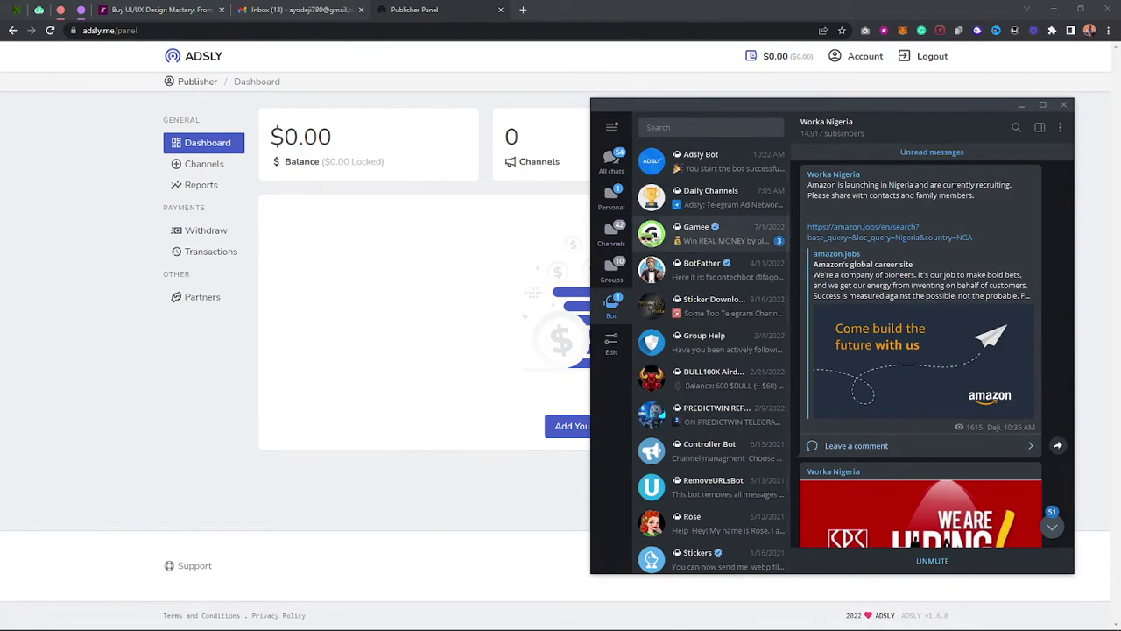
left_click(706, 162)
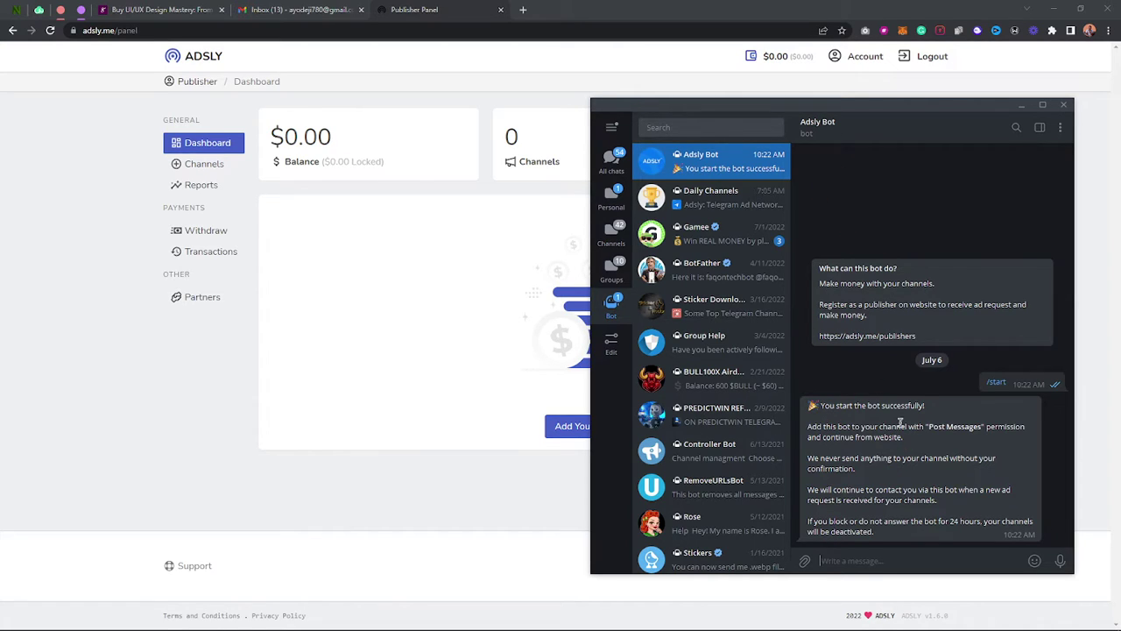
left_click(827, 125)
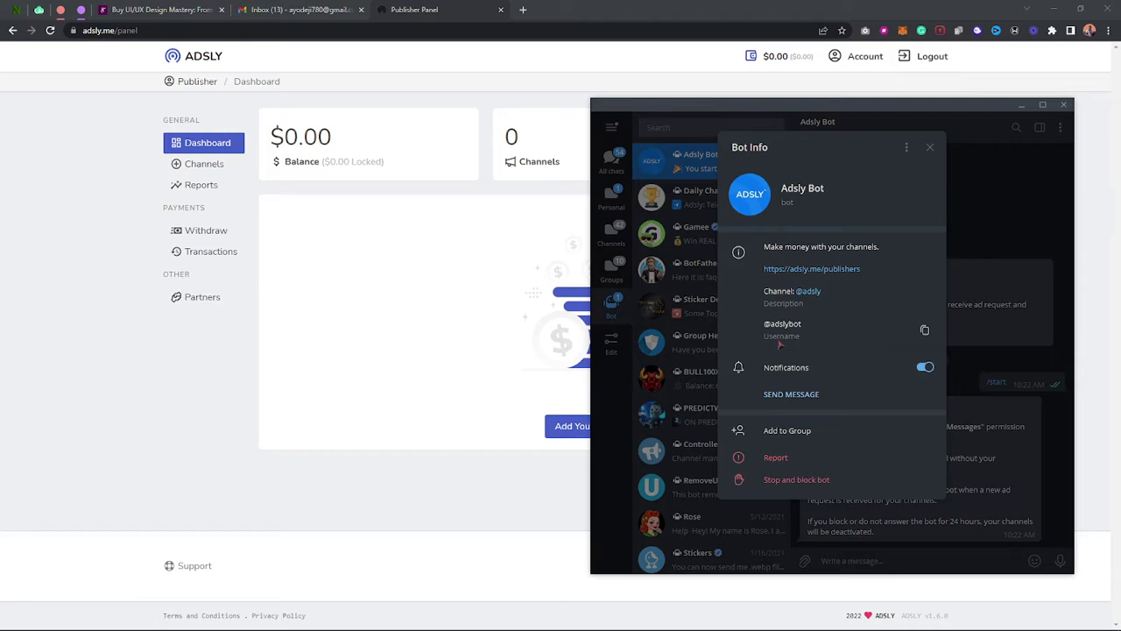
left_click(925, 331)
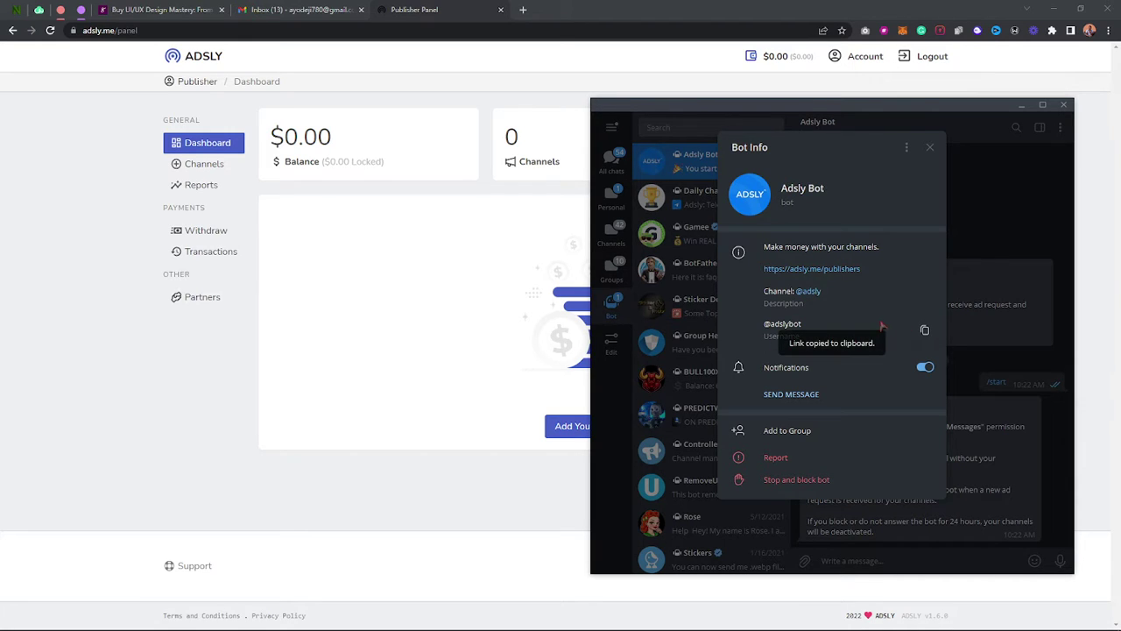
left_click(964, 284)
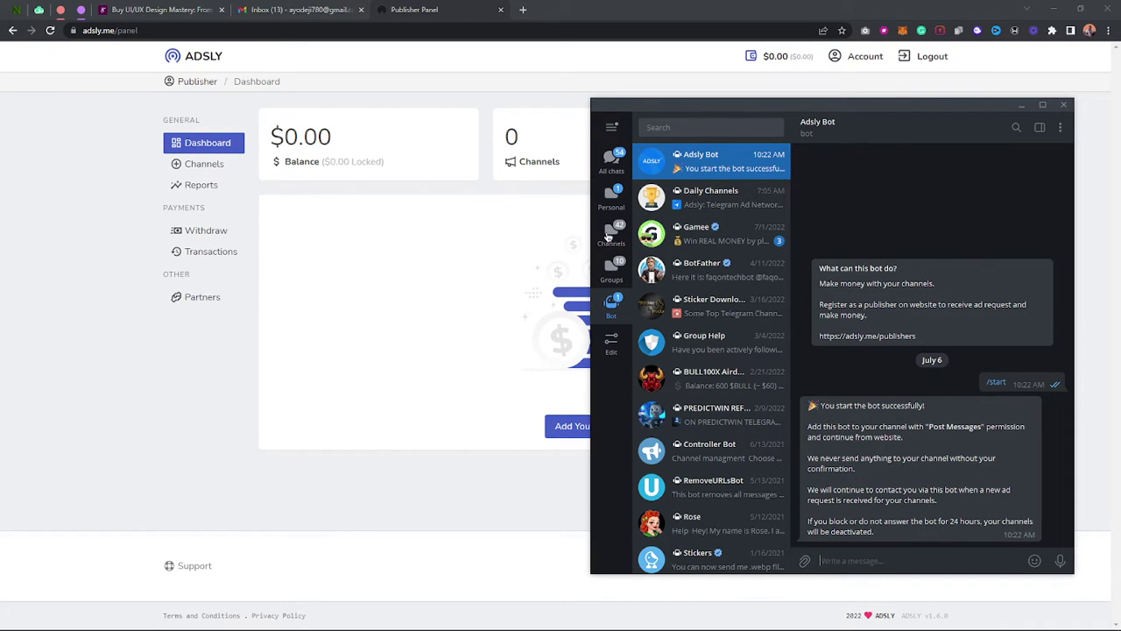
left_click(612, 232)
Step: Go to Geek Deelino YT's Manage Channel > Administrators and begin adding an administrator
left_click(698, 160)
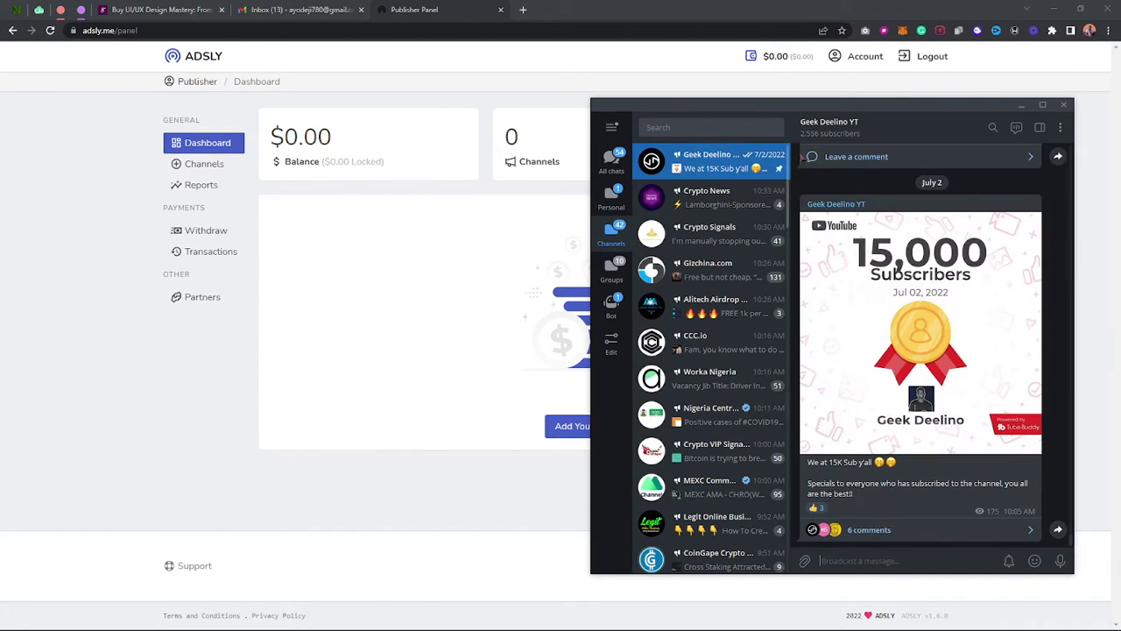
left_click(854, 127)
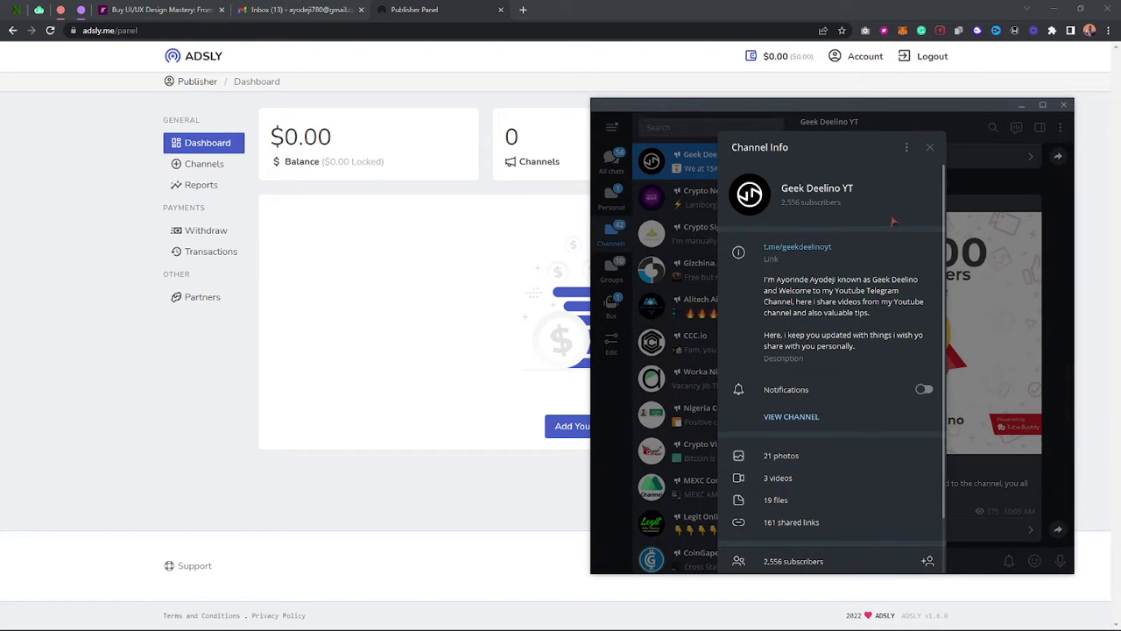
left_click(906, 147)
left_click(869, 216)
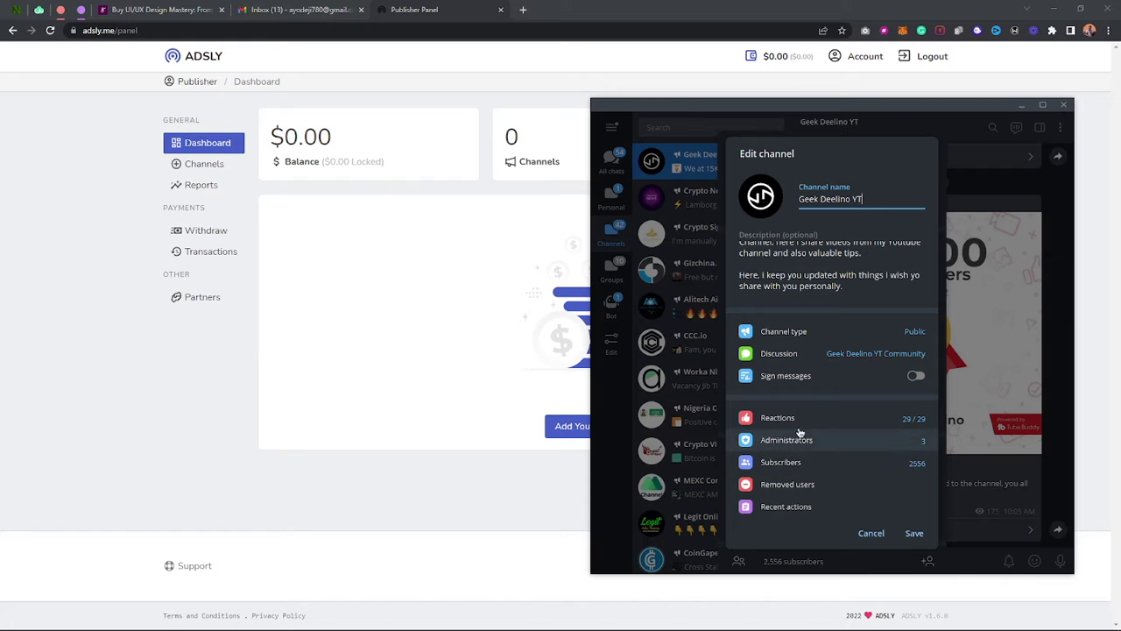
left_click(793, 441)
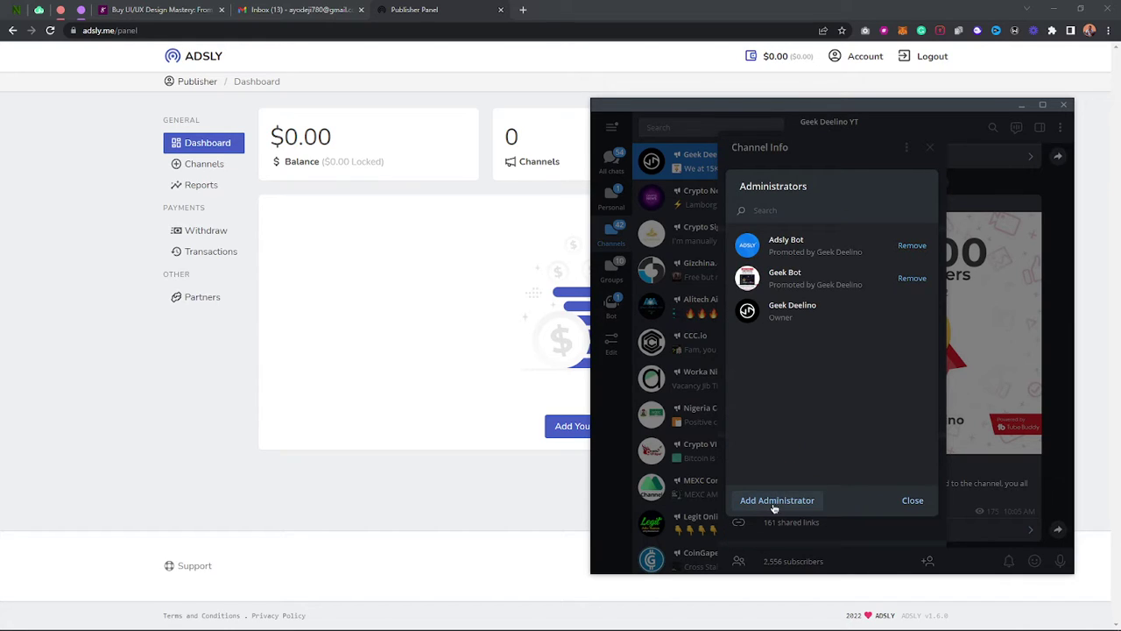
left_click(778, 501)
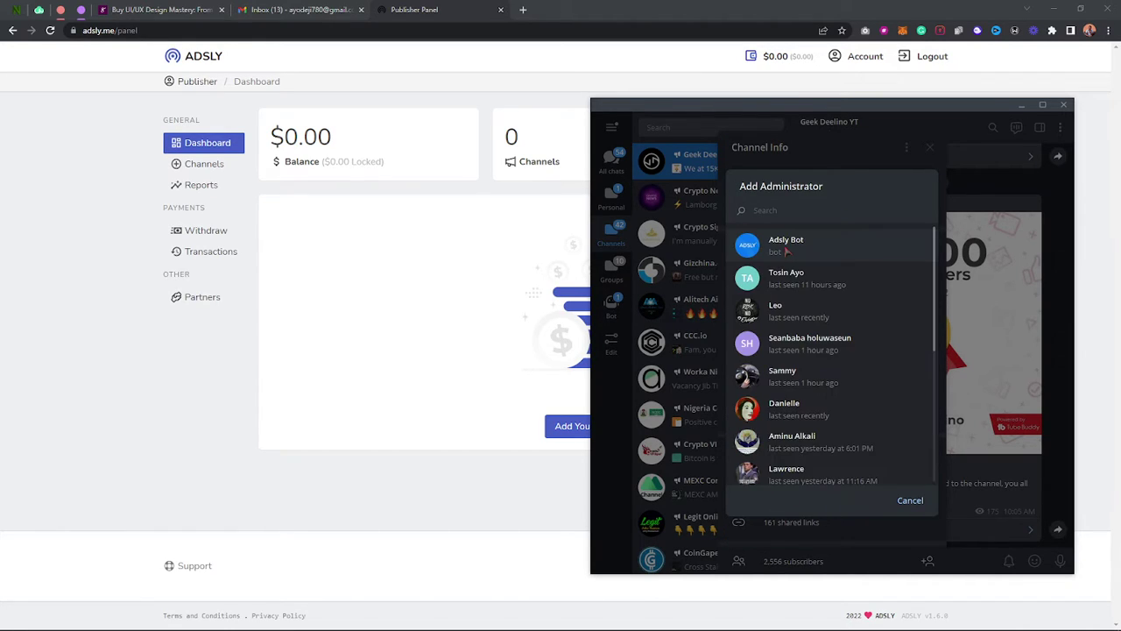
Step: Paste the bot link, choose Adsly Bot, save with Post messages enabled, and close the panels
key("ctrl+v")
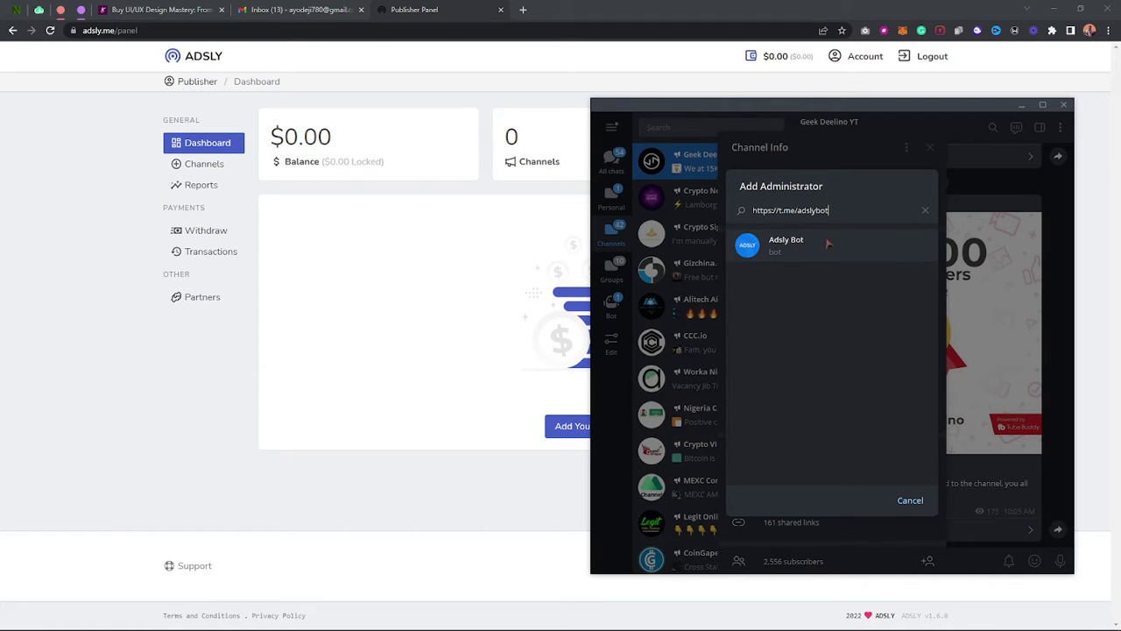
left_click(819, 254)
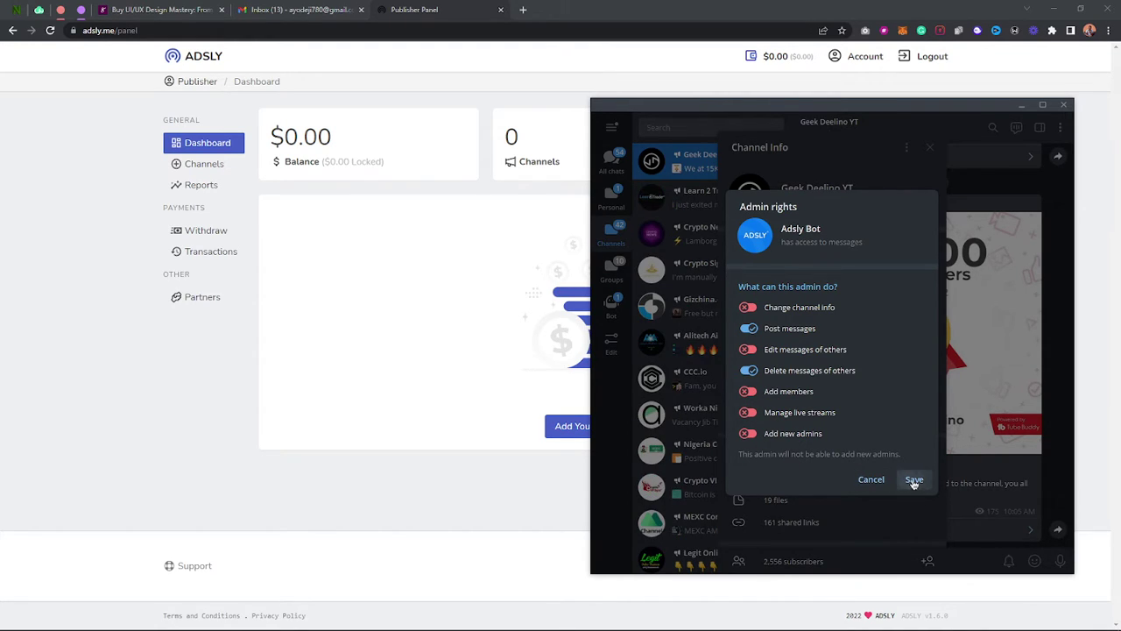
left_click(915, 480)
left_click(912, 508)
left_click(911, 534)
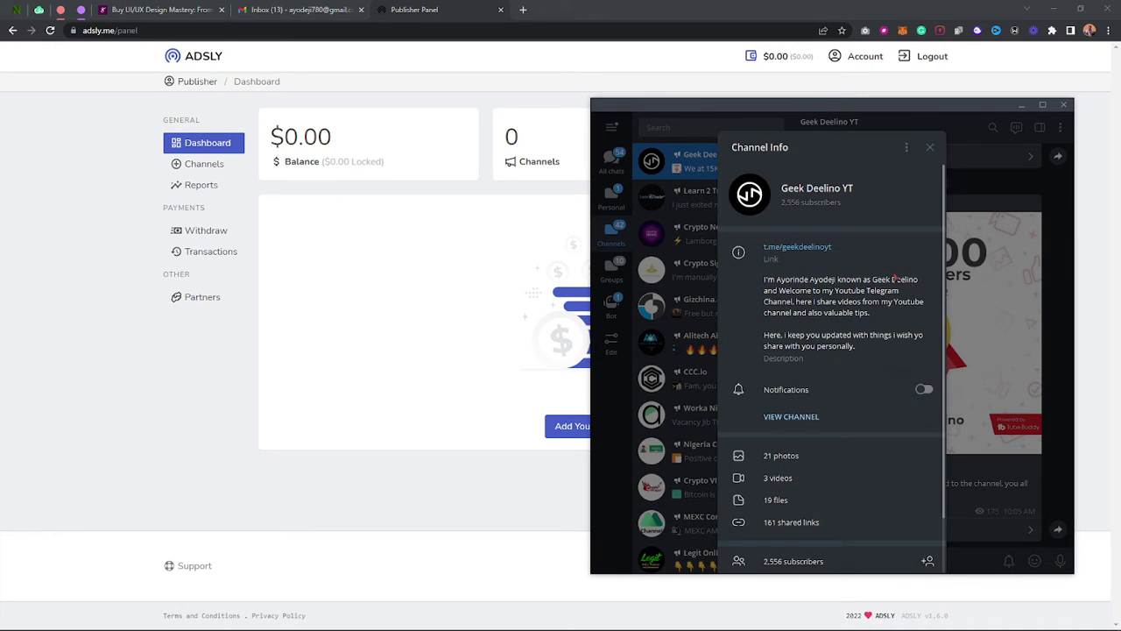
left_click(930, 148)
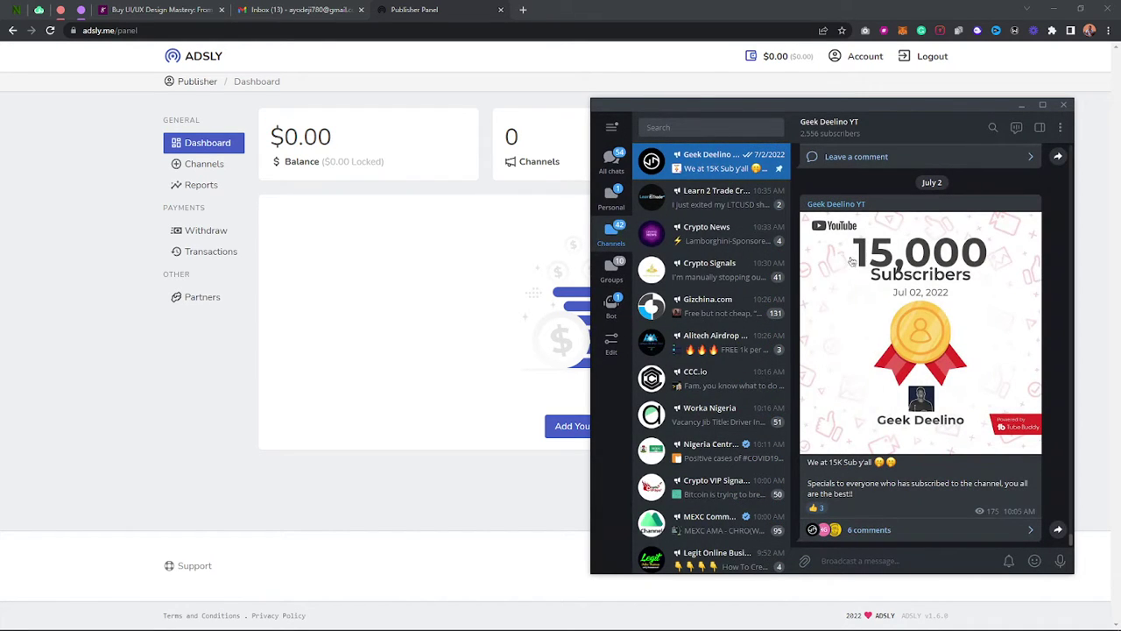
Step: Start adding a first channel in Adsly and paste the t.me/geekdeelinoyt link
left_click(504, 282)
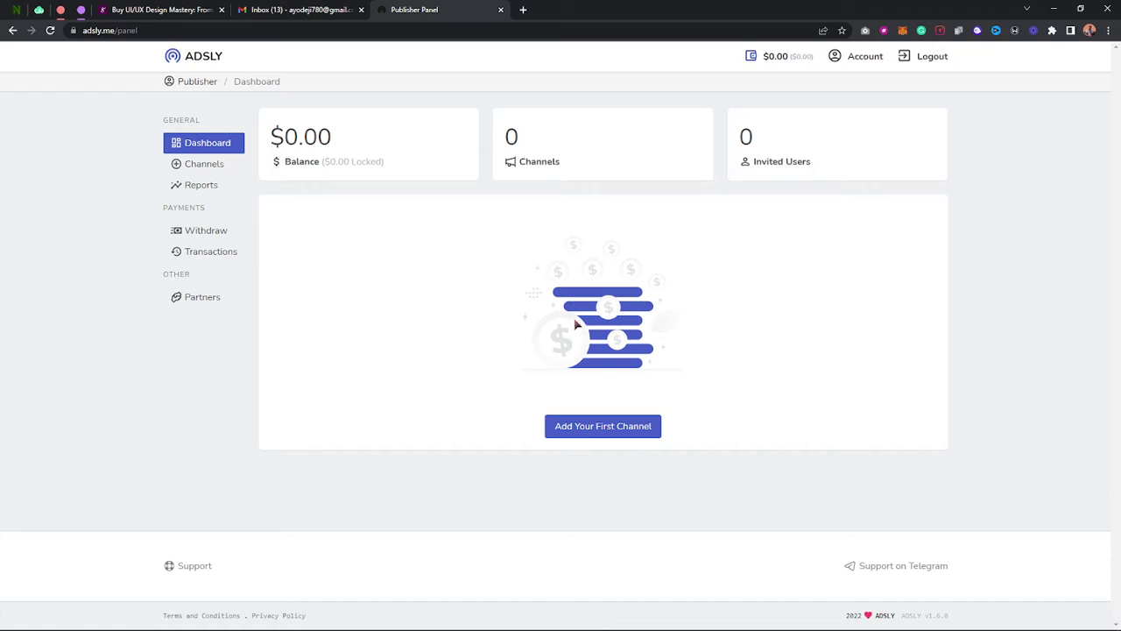
left_click(587, 425)
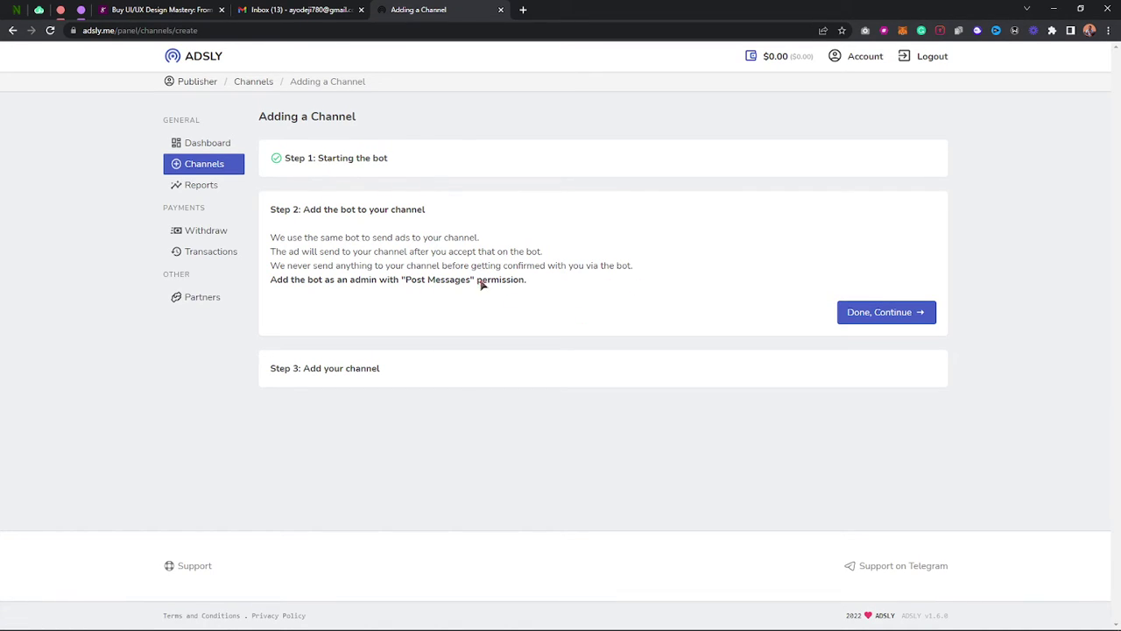
left_click(888, 322)
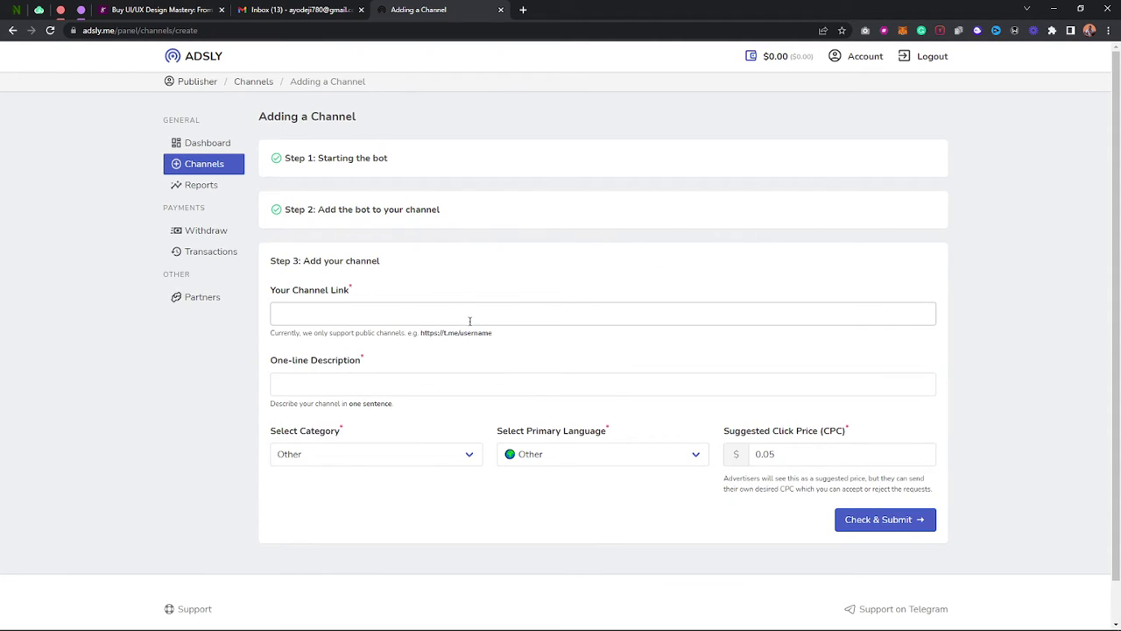
left_click(405, 308)
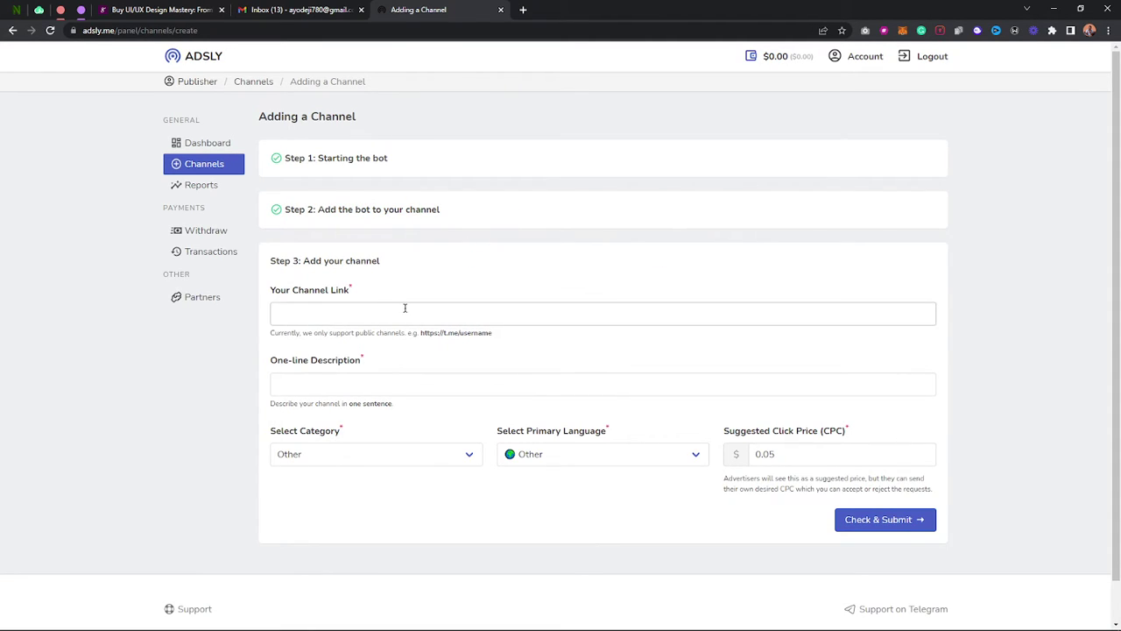
left_click(628, 292)
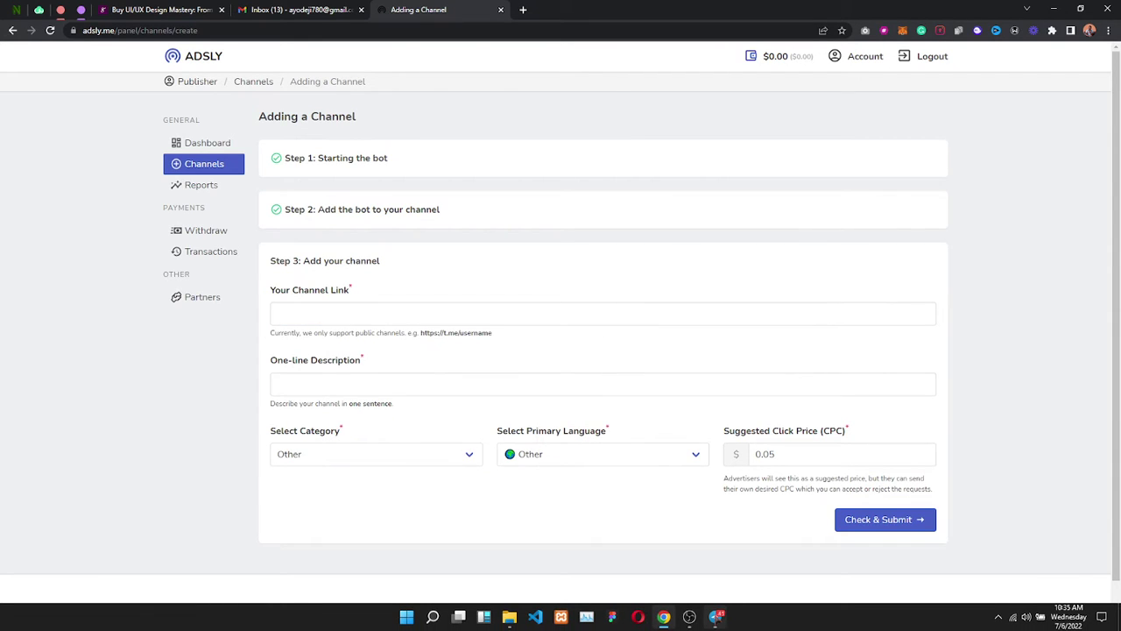
left_click(716, 617)
left_click(867, 127)
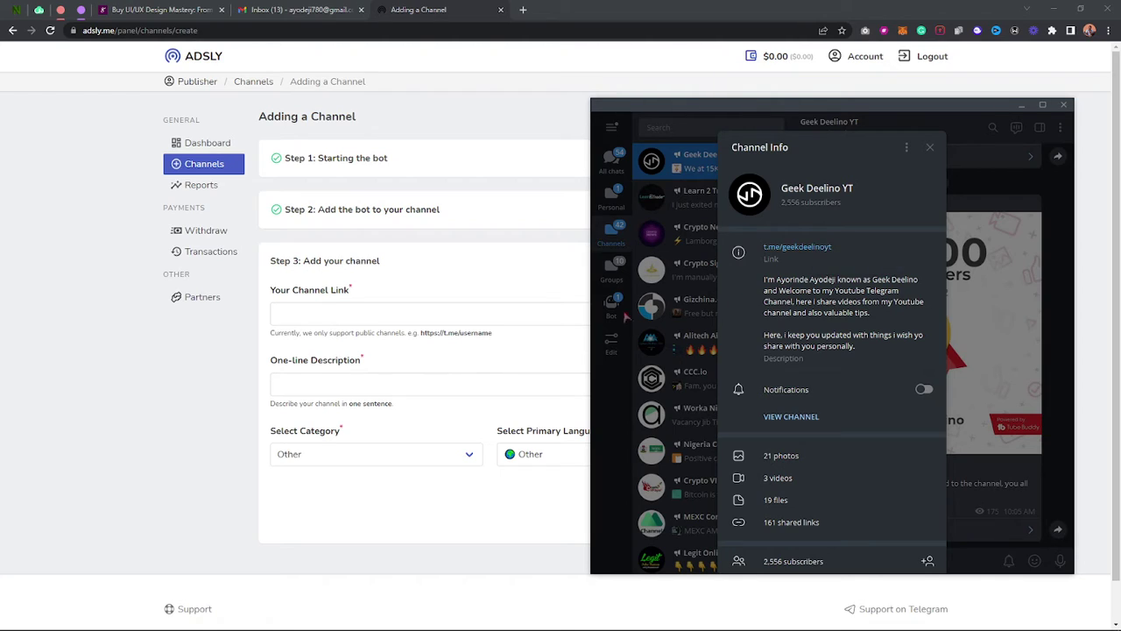
left_click(520, 320)
type("https://t.me/geekdeelinoyt")
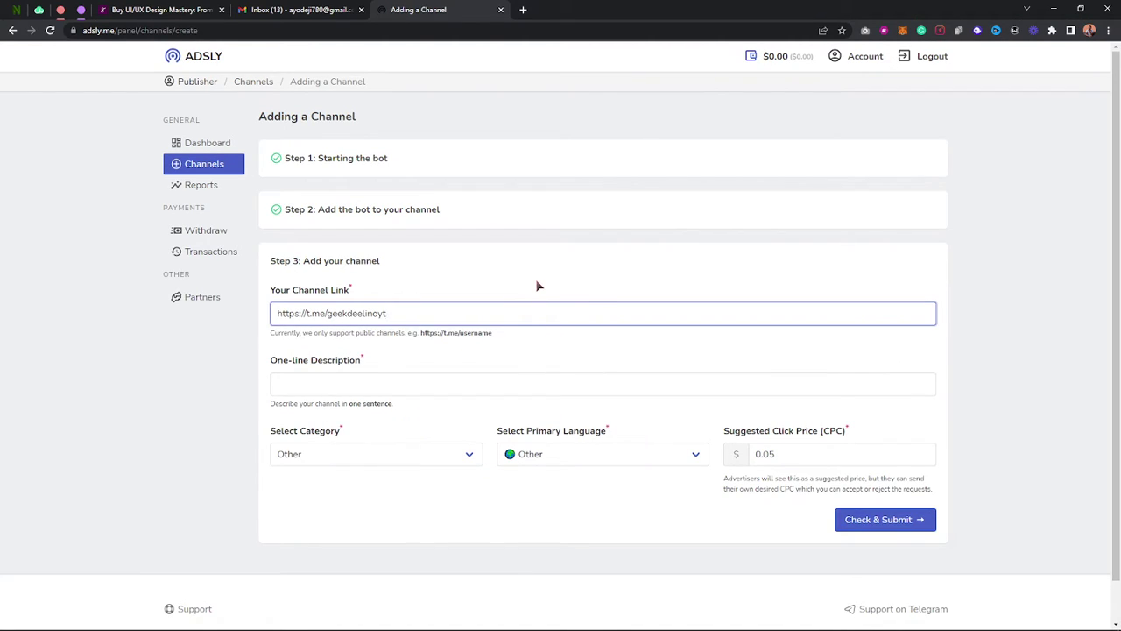
Step: Enter 'TEch and Make mOney', pick Technology & Science and English, keep CPC 0.05, and submit
left_click(363, 379)
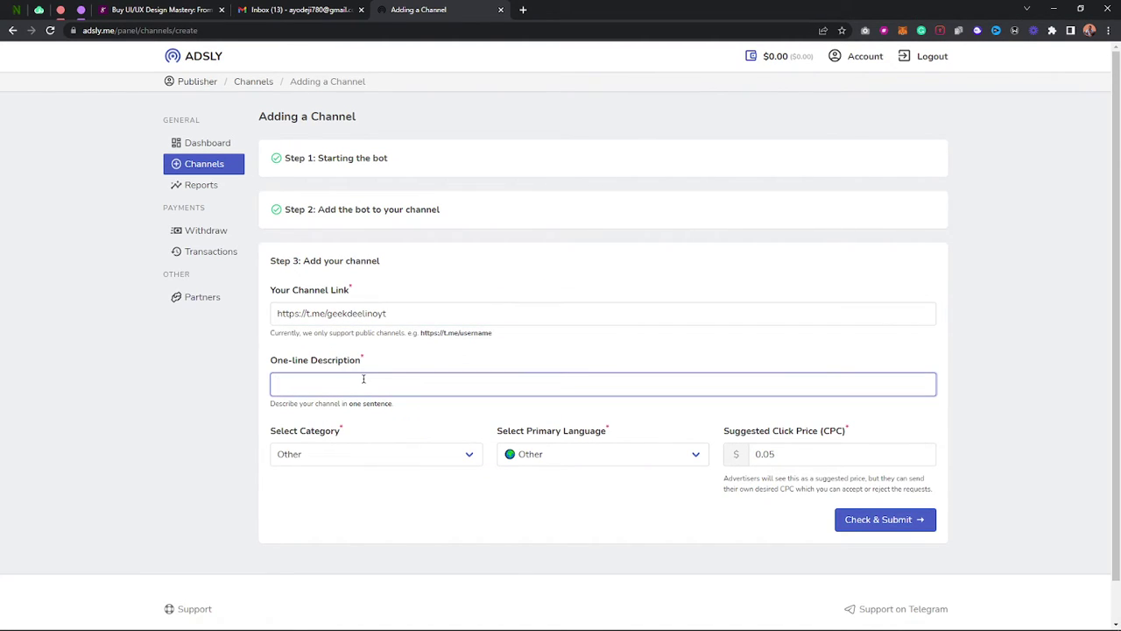
type("TEch and Make mOney online")
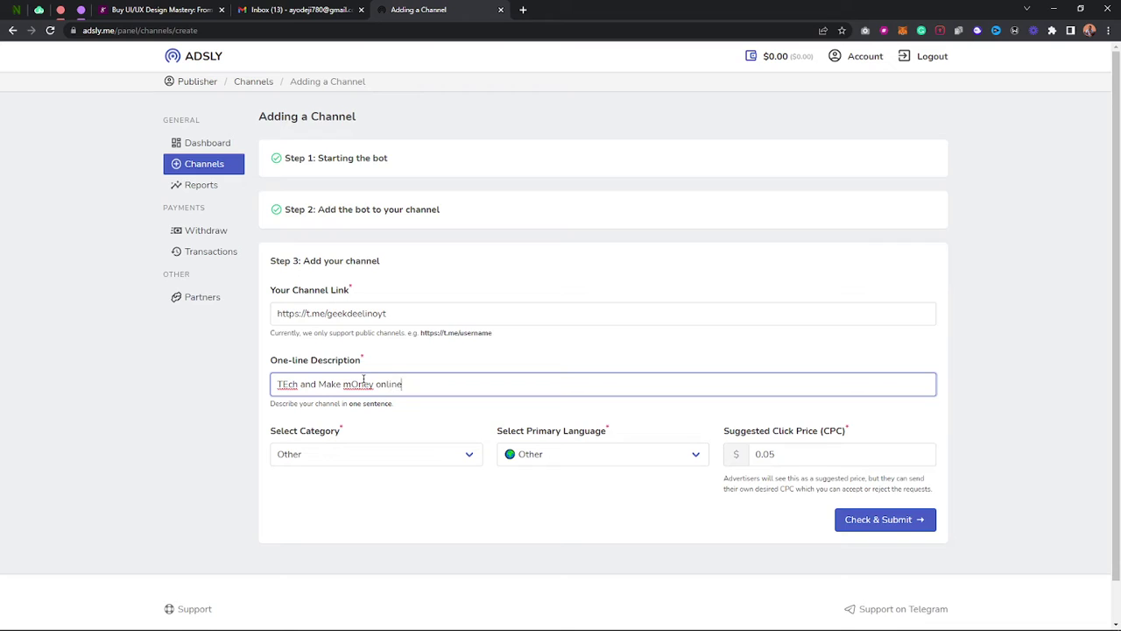
left_click(377, 461)
scroll(337, 391, "down", 3)
left_click(347, 396)
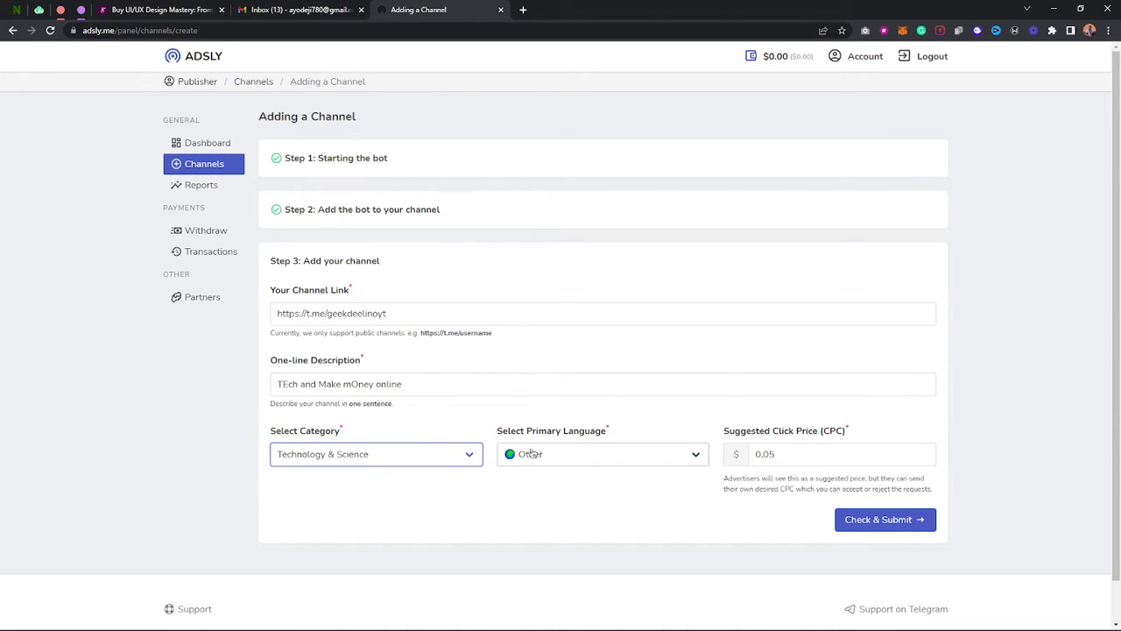
left_click(603, 454)
left_click(526, 168)
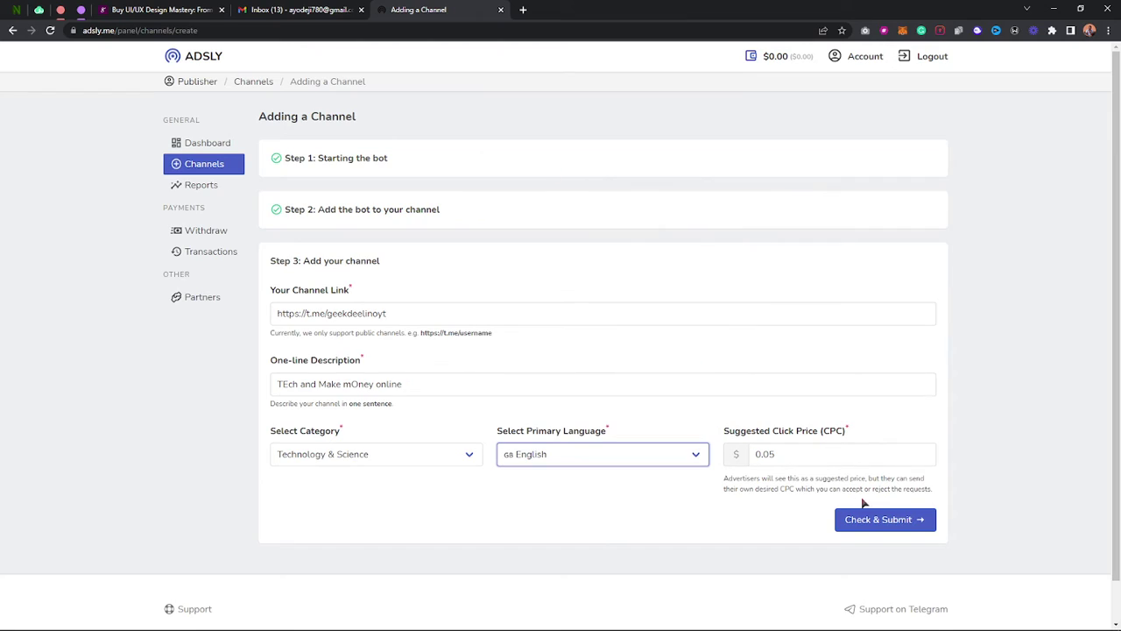
left_click(770, 454)
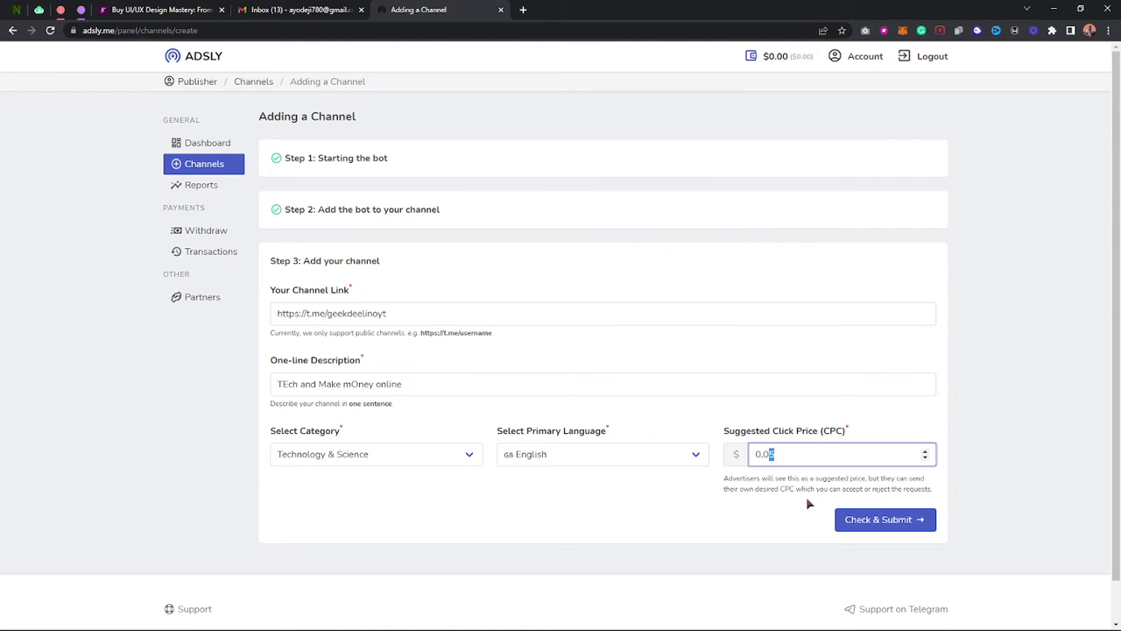
left_click(899, 524)
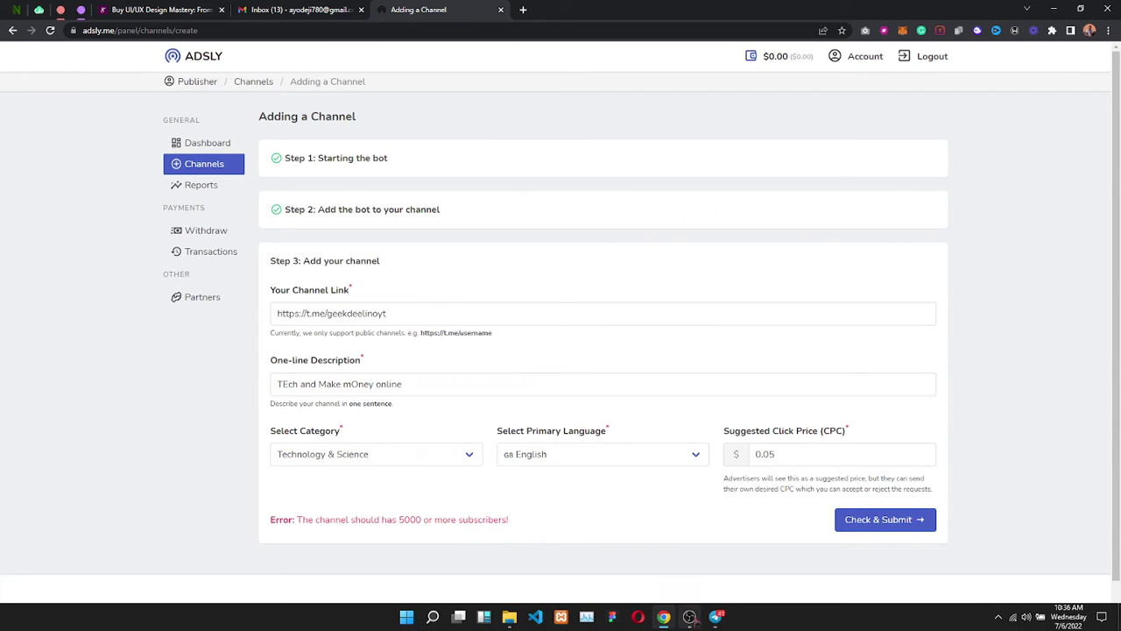
left_click(717, 618)
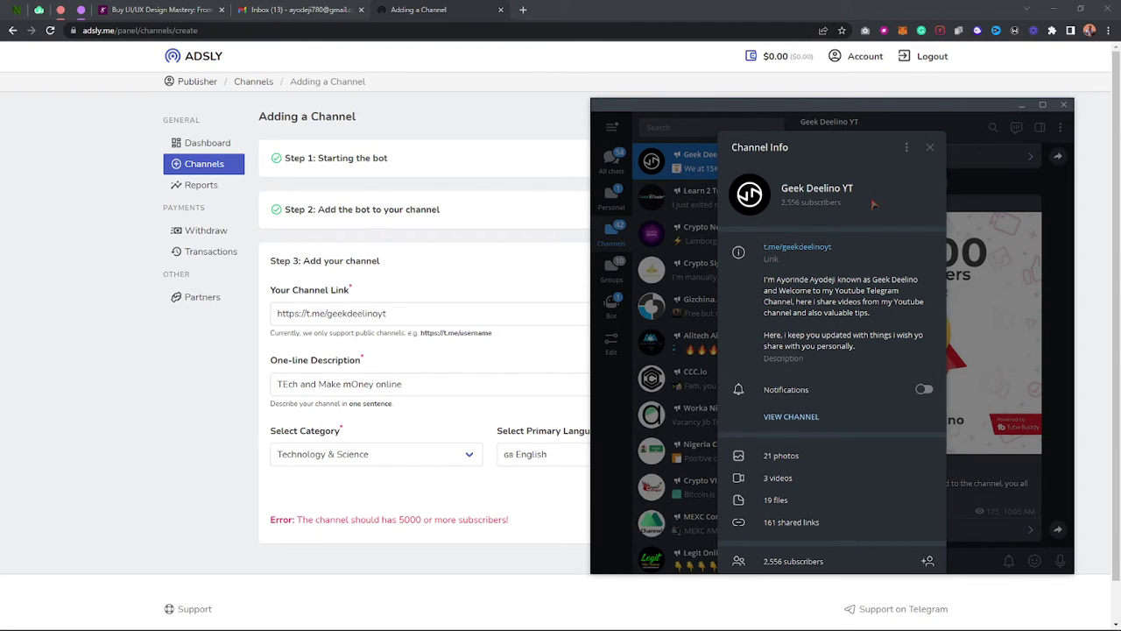
Step: Scroll back through Geek Deelino YT's older posts, then minimize Telegram to reveal the Adsly form
left_click(931, 148)
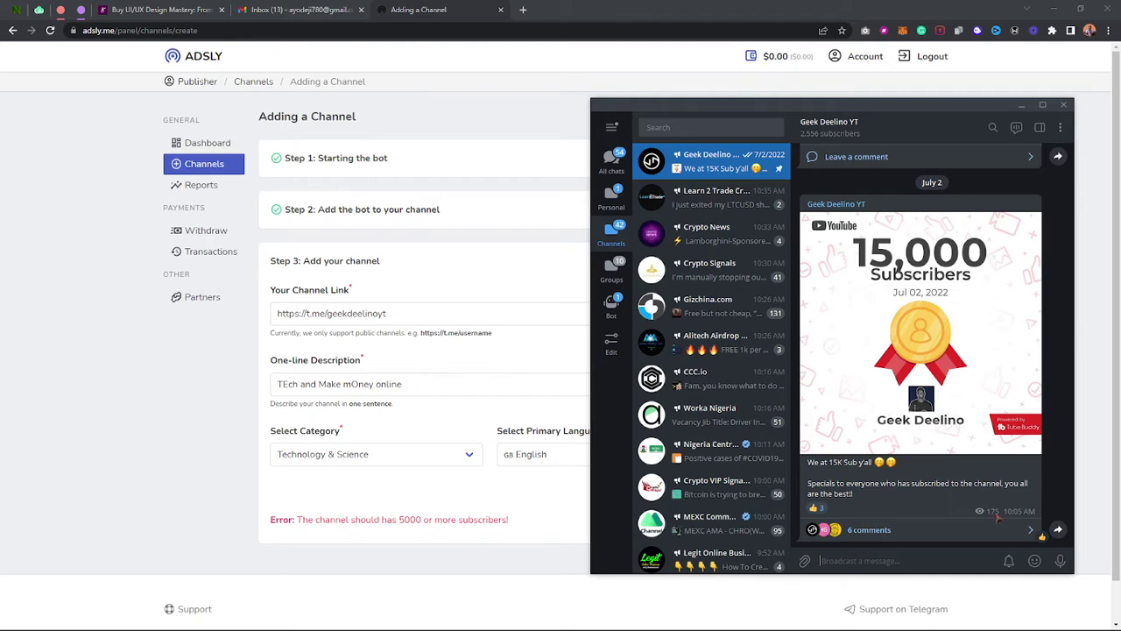
scroll(1041, 536, "up", 5)
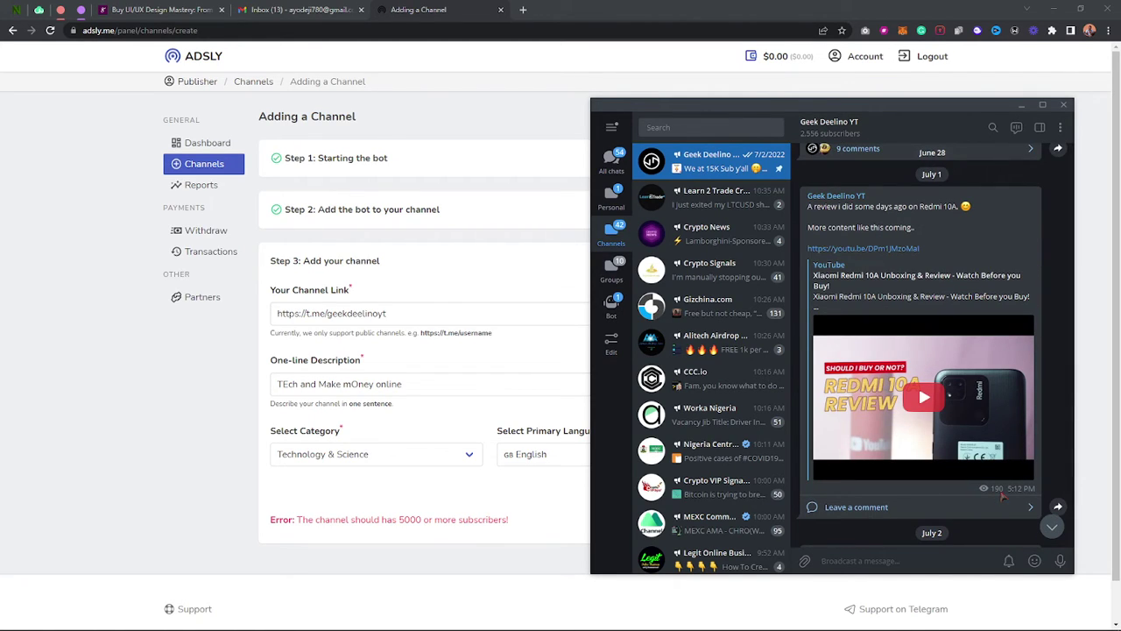
scroll(1000, 499, "up", 3)
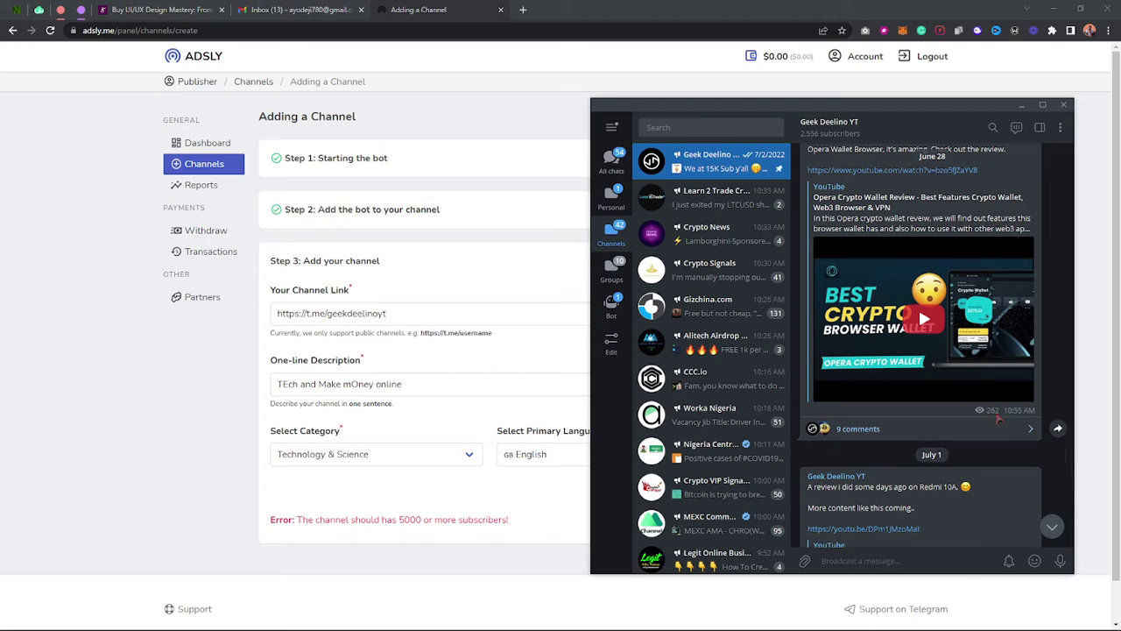
scroll(970, 445, "up", 4)
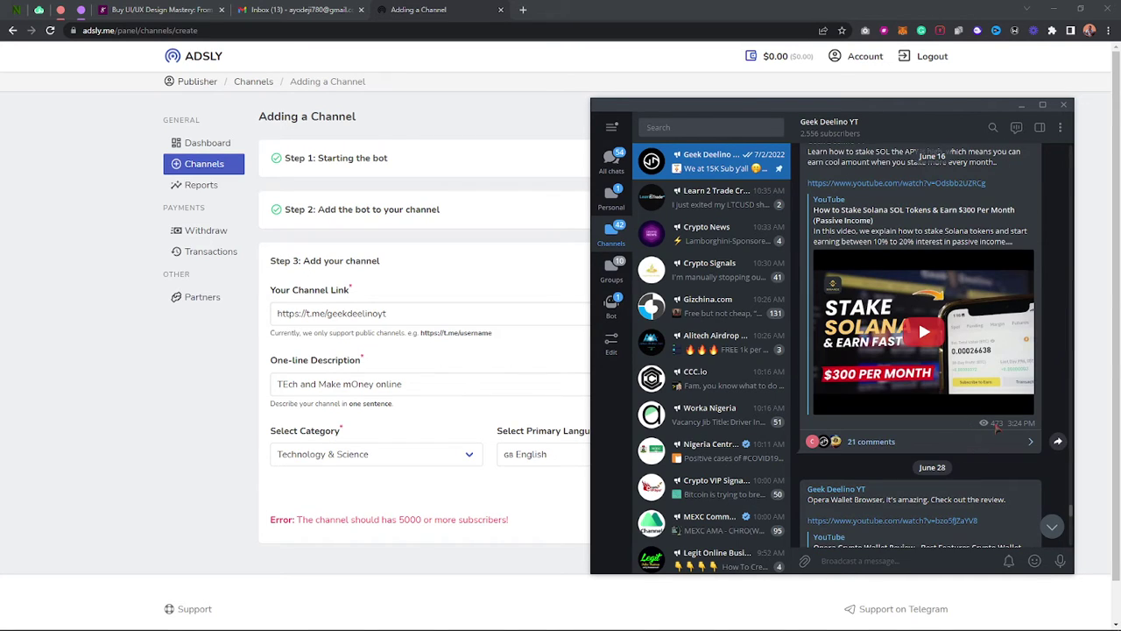
scroll(1006, 429, "up", 8)
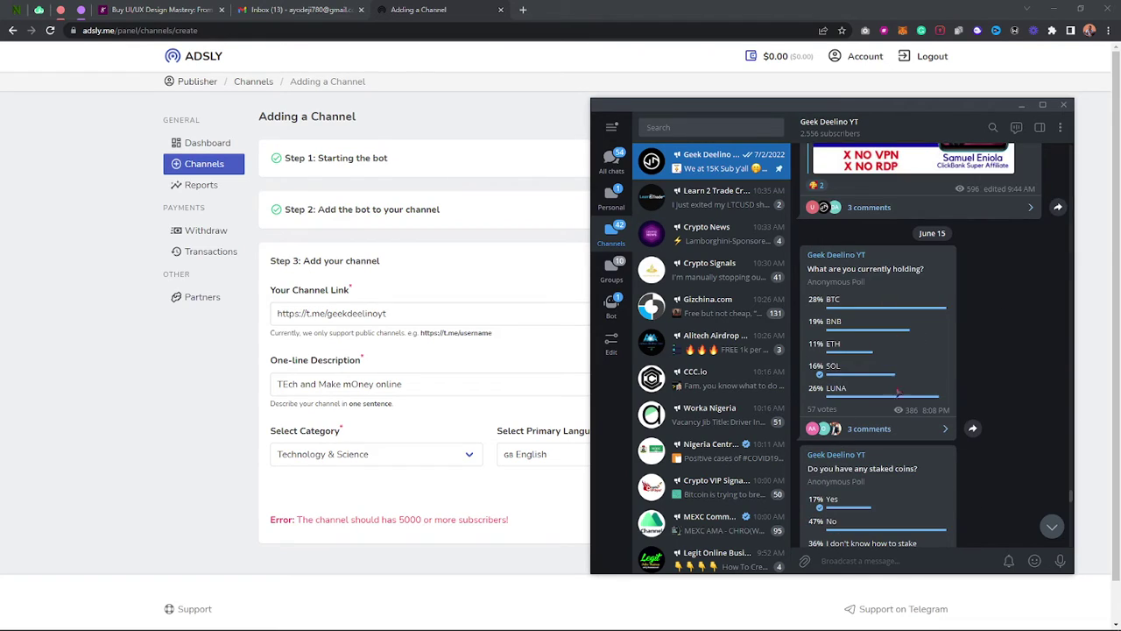
scroll(941, 450, "down", 1)
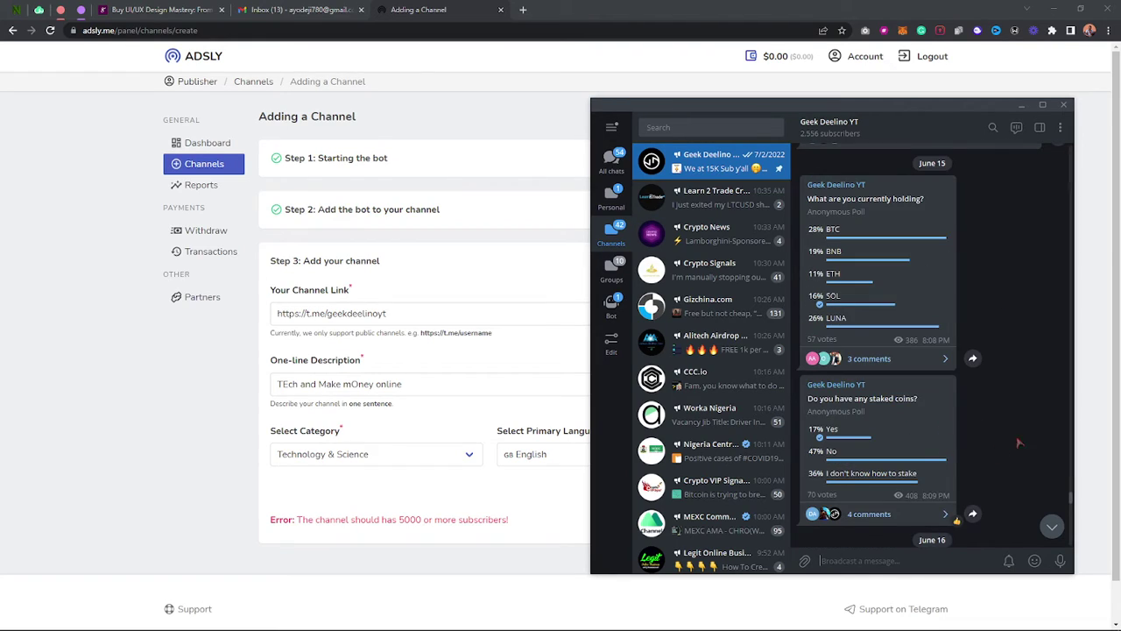
scroll(941, 450, "up", 5)
scroll(984, 411, "down", 1)
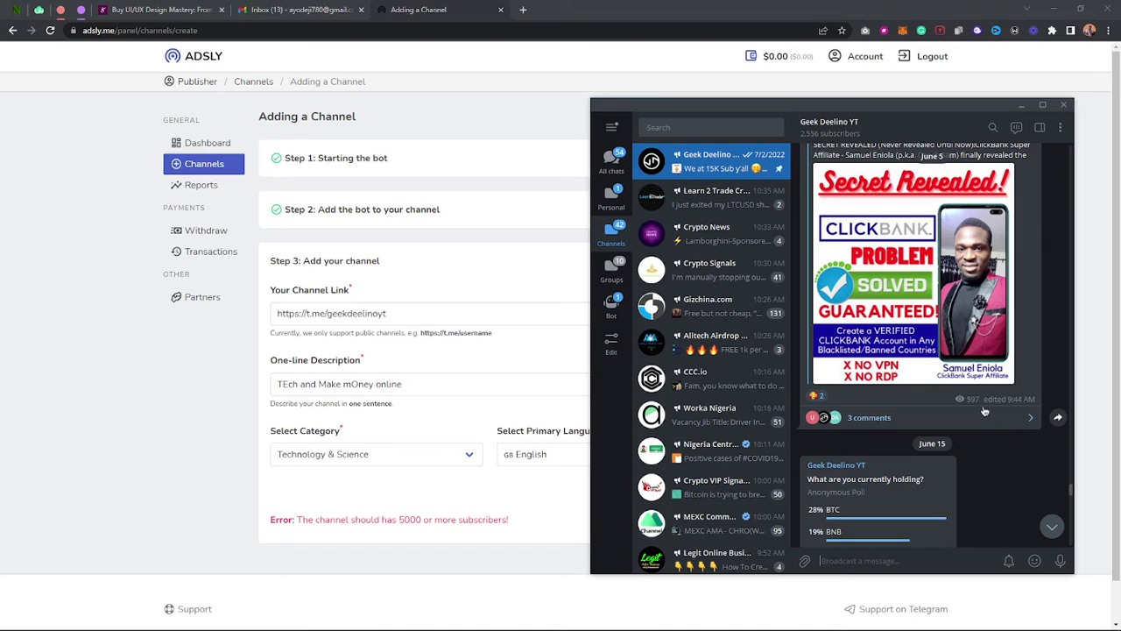
scroll(972, 410, "up", 2)
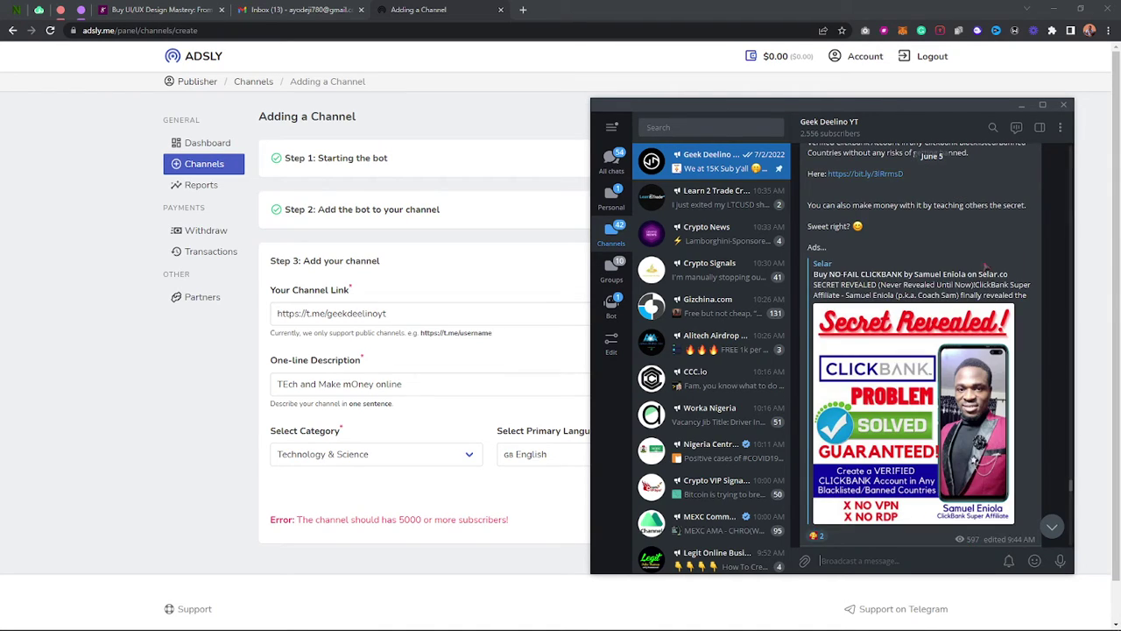
scroll(948, 313, "up", 3)
scroll(983, 430, "down", 3)
scroll(982, 370, "up", 6)
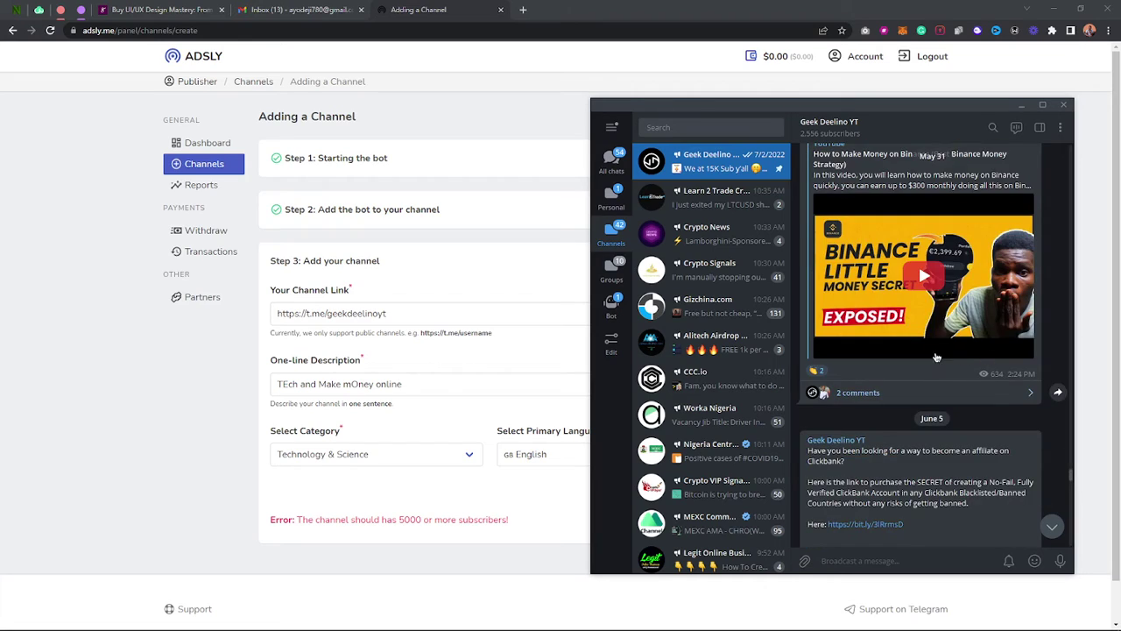
scroll(989, 430, "down", 3)
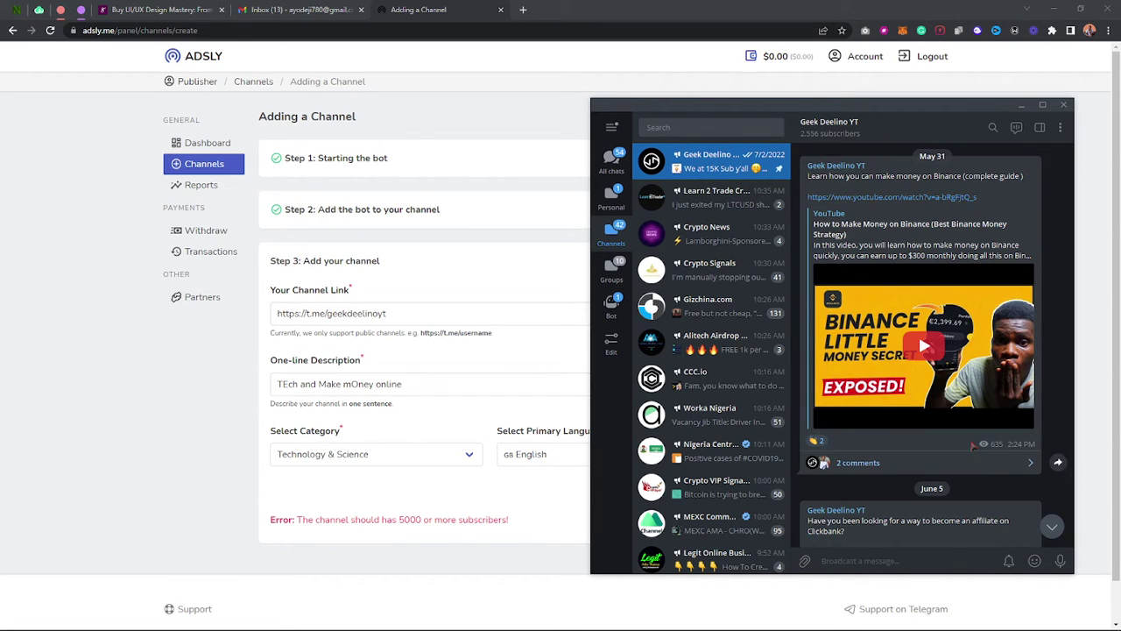
scroll(973, 445, "up", 6)
scroll(964, 385, "up", 8)
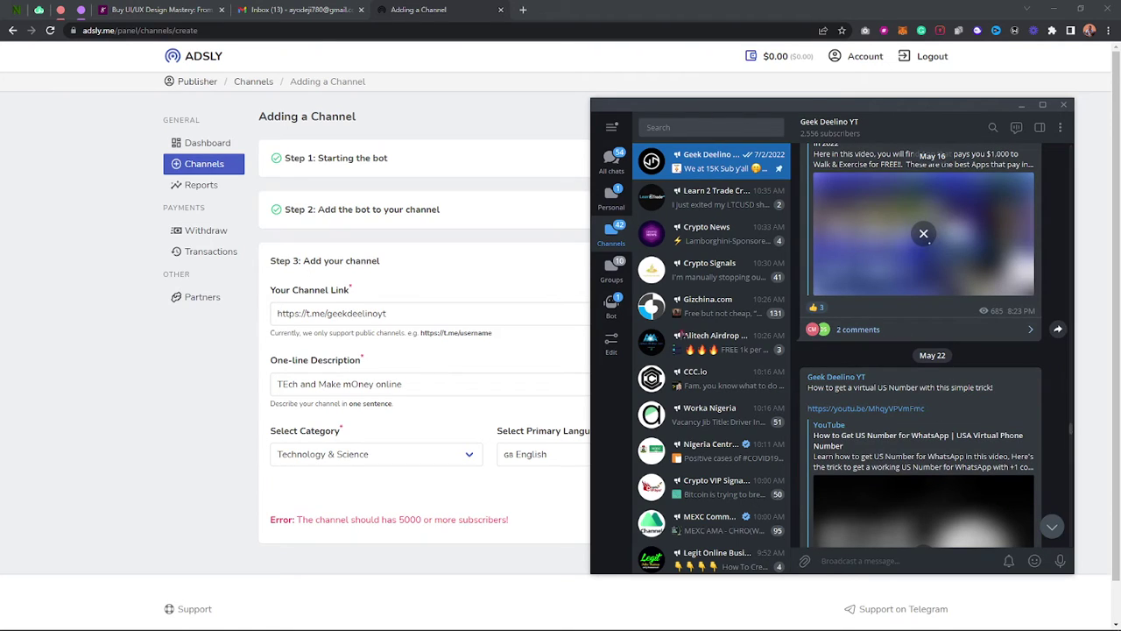
left_click(510, 282)
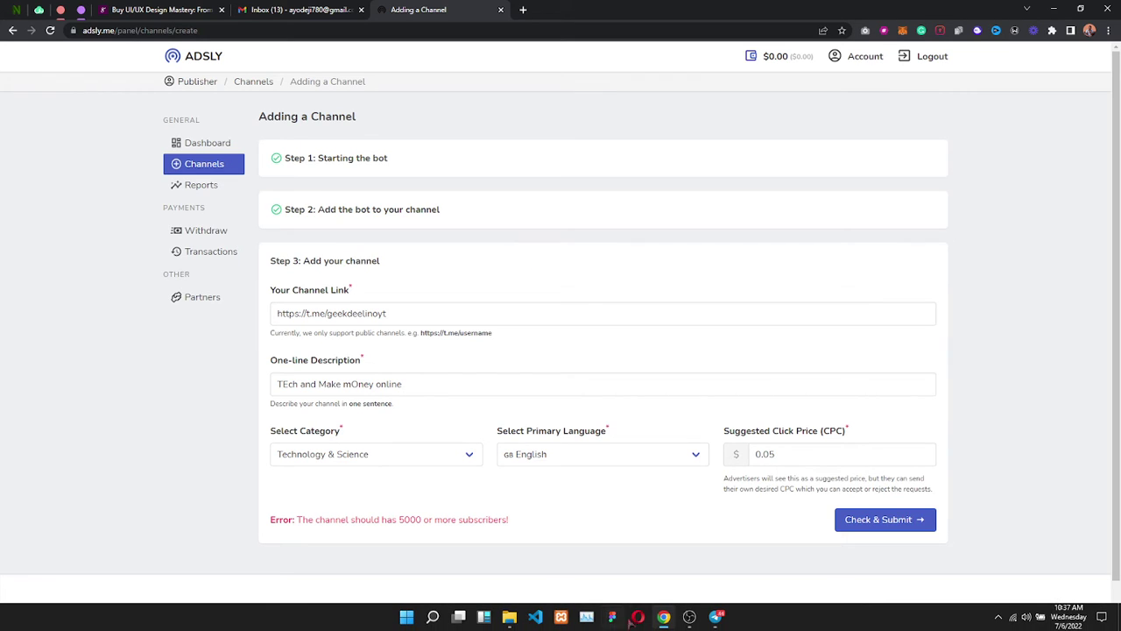
Step: Jump to Geek Deelino YT's newest post, hide Telegram, and view Adsly's $0.00 Balance History
left_click(717, 626)
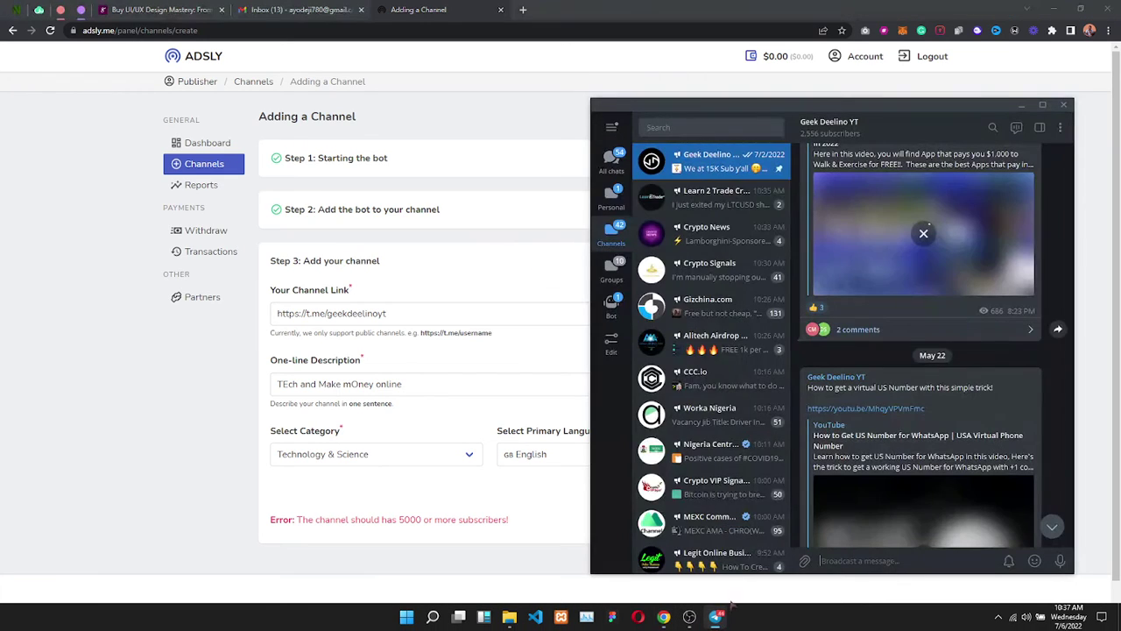
left_click(734, 161)
left_click(543, 124)
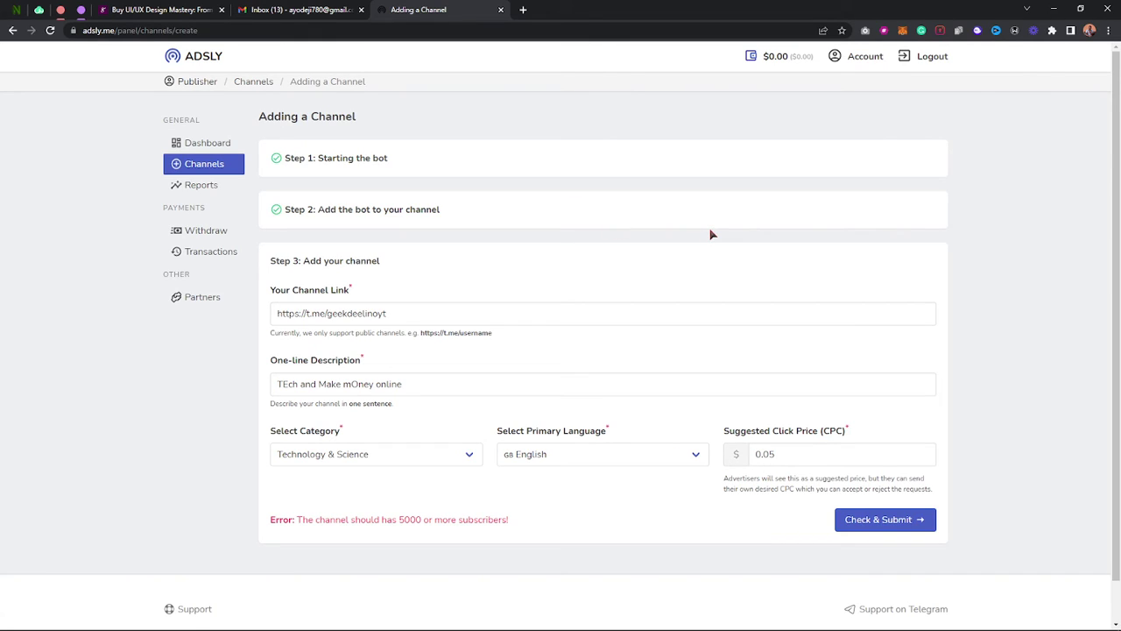
left_click(769, 54)
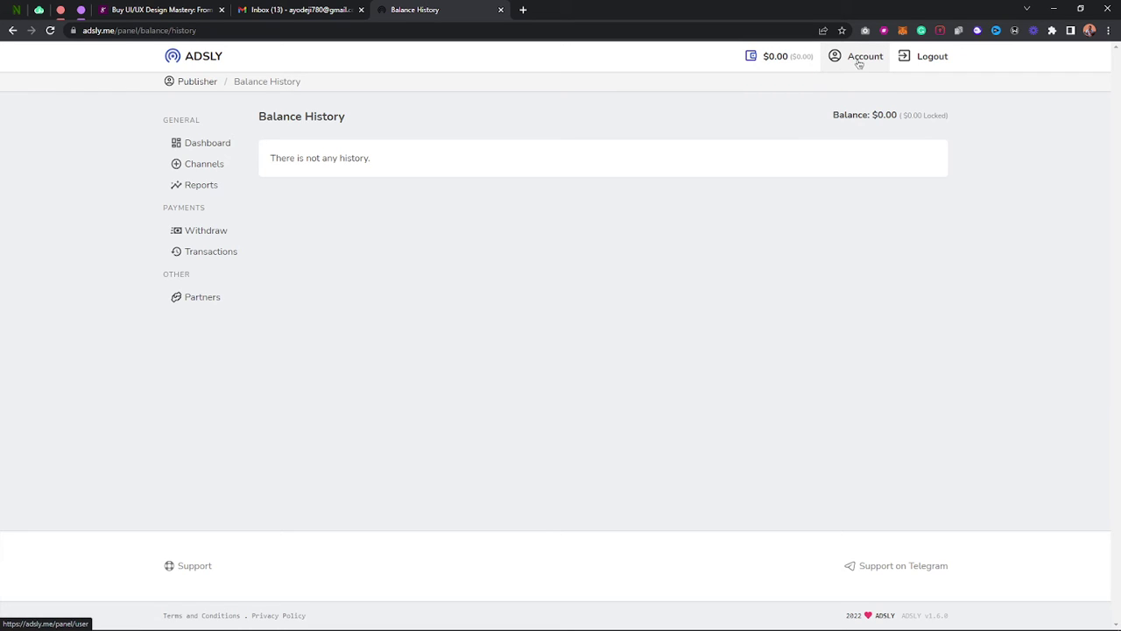
Step: From the Withdraw page, add a Tether (TRC-20) payment method and focus its address field
left_click(215, 234)
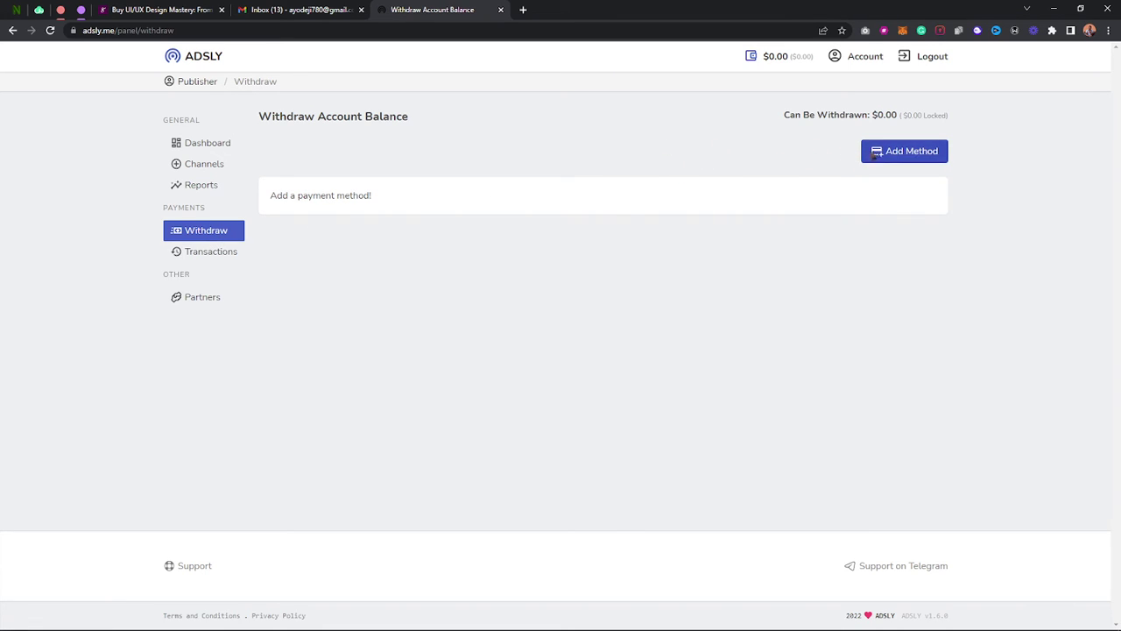
left_click(884, 153)
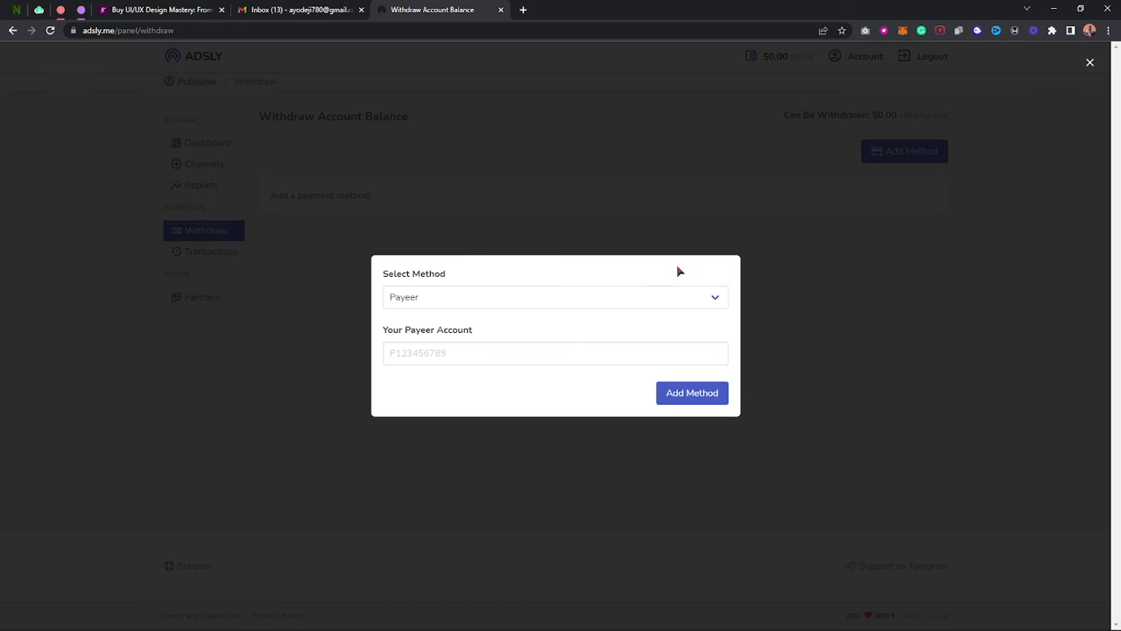
left_click(435, 300)
left_click(441, 328)
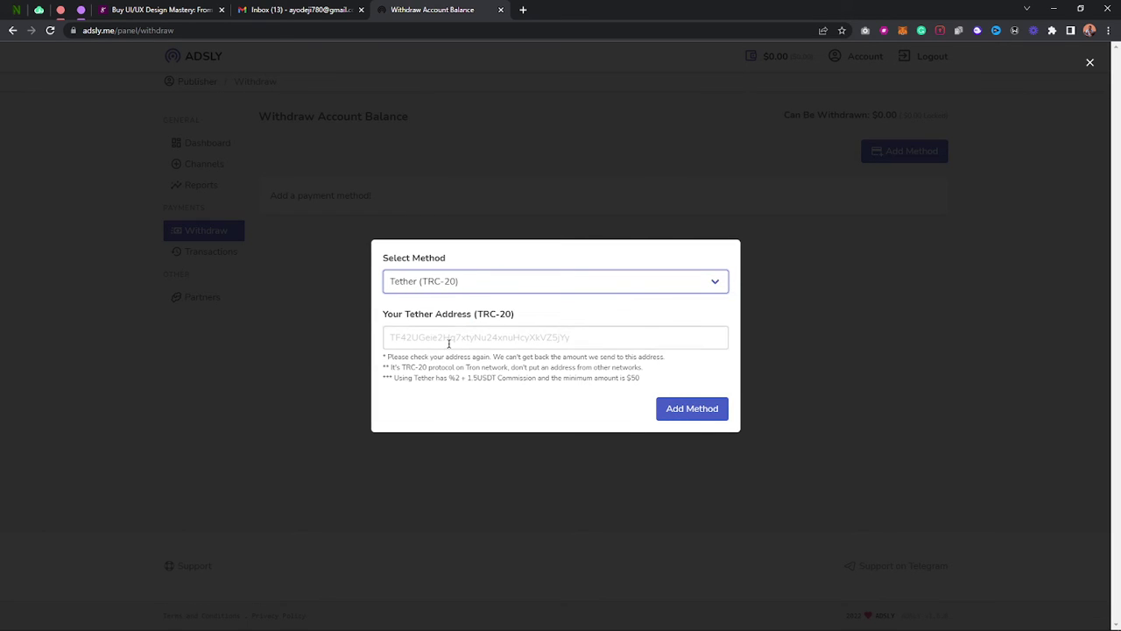
left_click(449, 338)
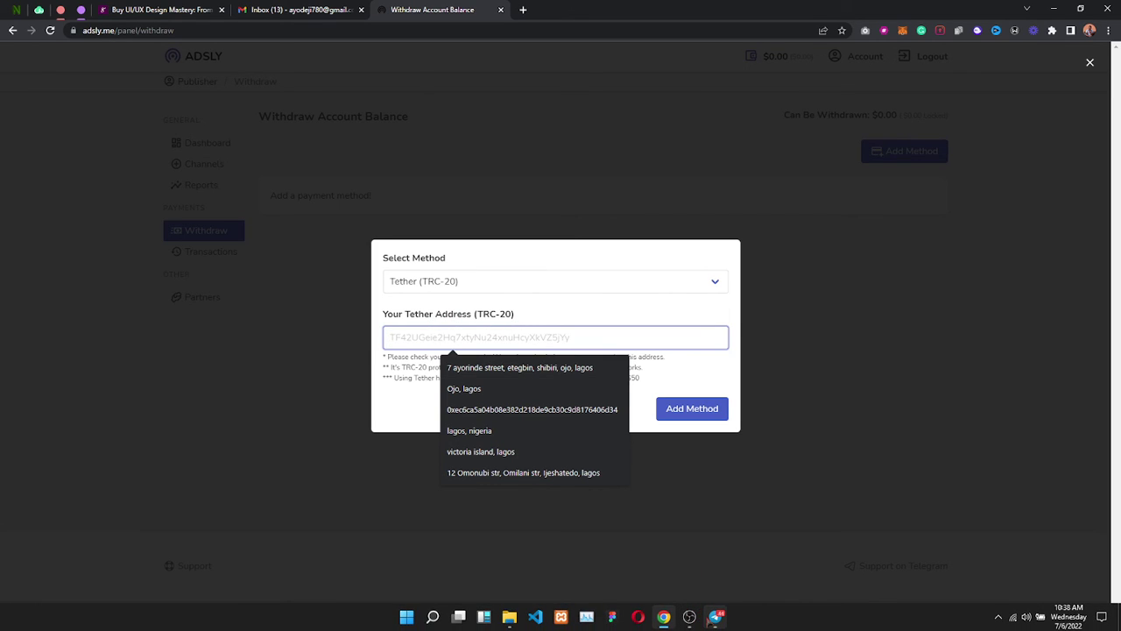
left_click(715, 617)
Step: Switch to the Personal chats folder and open a personal conversation
left_click(612, 198)
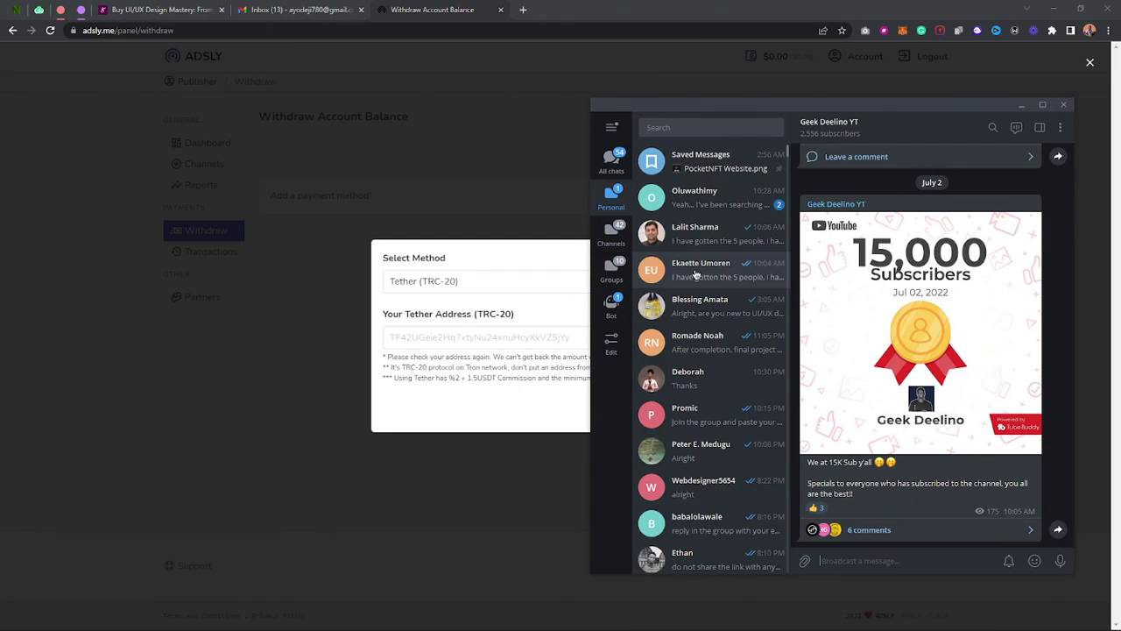
scroll(696, 268, "down", 4)
scroll(717, 422, "down", 4)
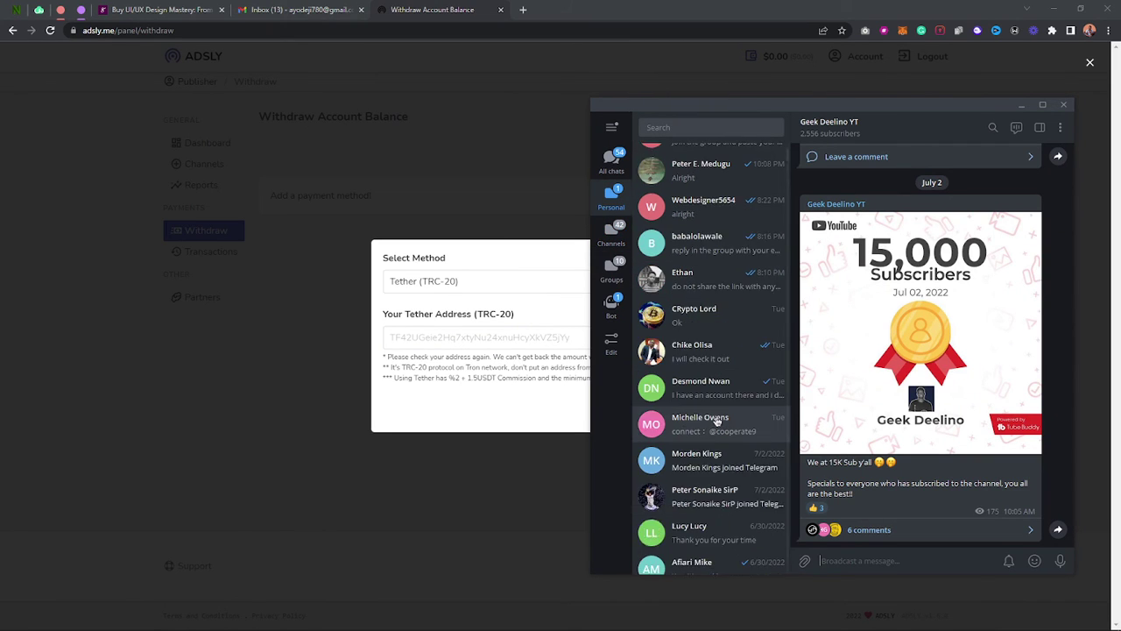
left_click(701, 461)
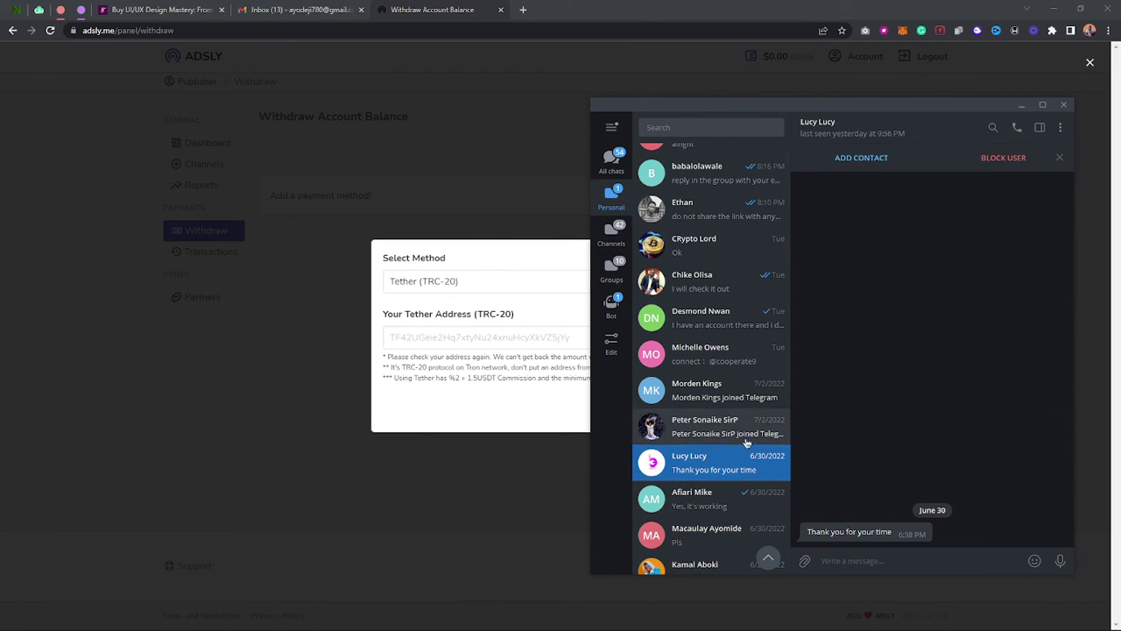
Step: Browse another personal conversation, then minimize Telegram to reveal the Tether withdrawal dialog
scroll(705, 435, "down", 2)
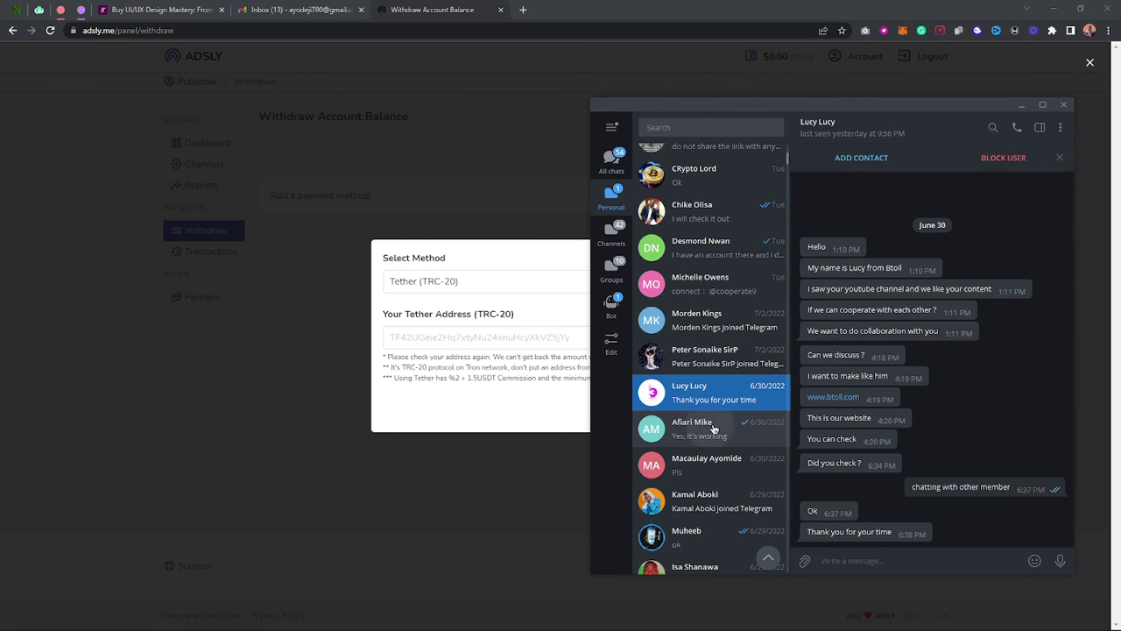
left_click(714, 427)
scroll(713, 447, "down", 6)
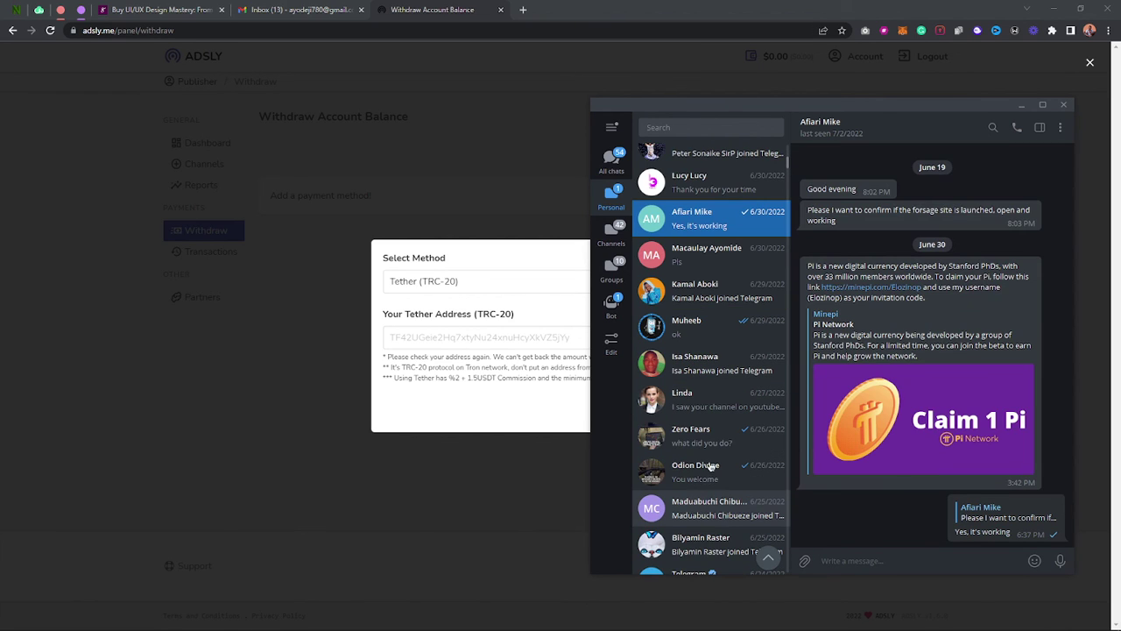
scroll(711, 467, "down", 5)
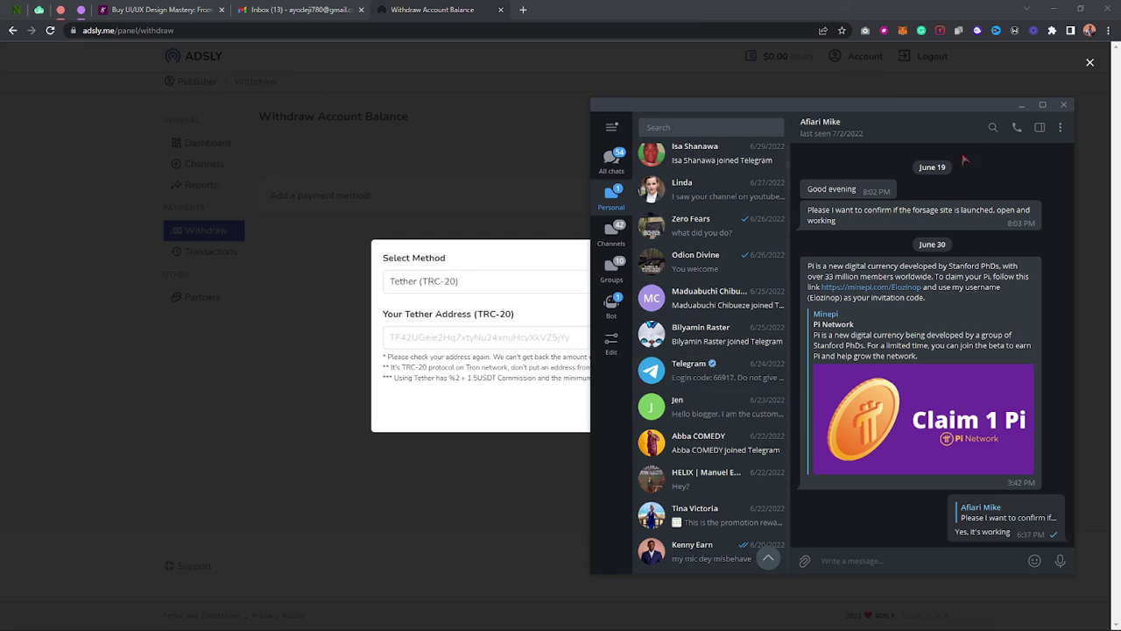
left_click(1022, 104)
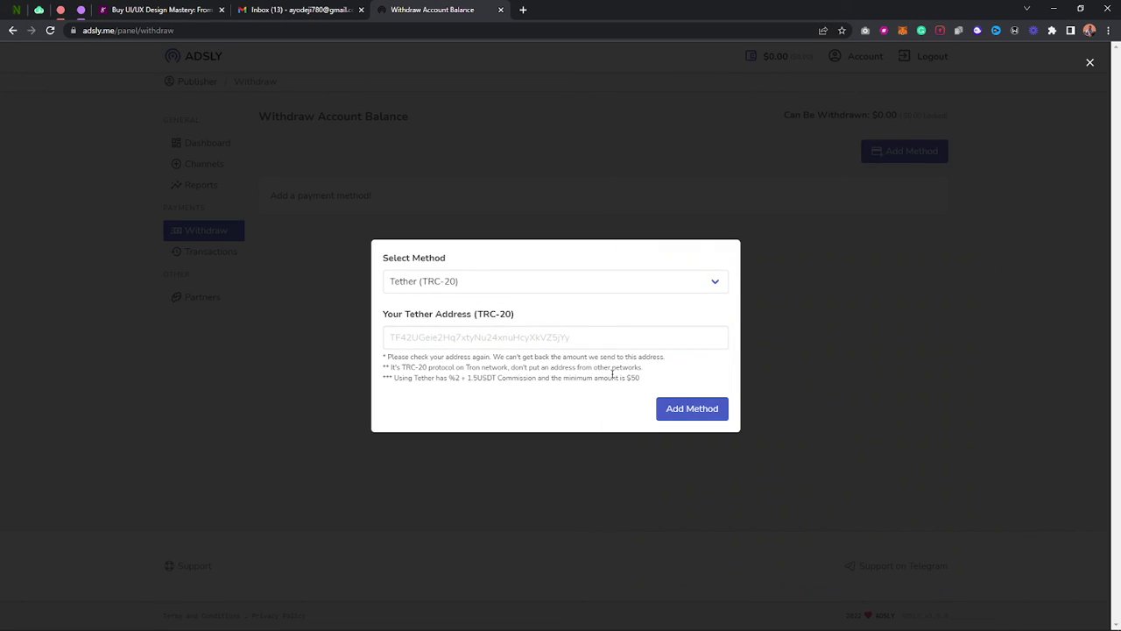